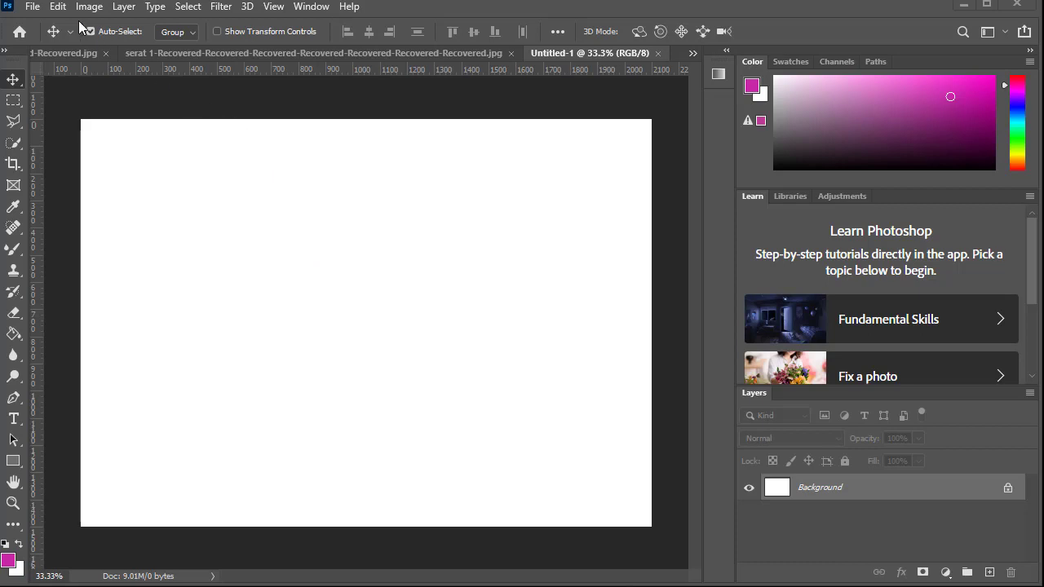
Create a new empty Layer 1 above the white Background
{"action": "left_click", "coordinate": [35, 8]}
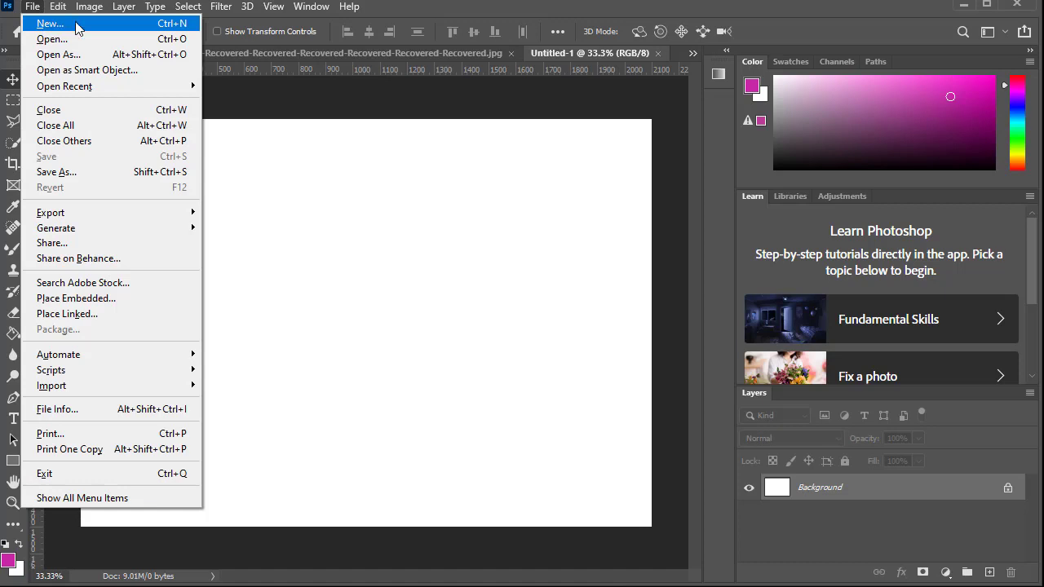
{"action": "left_click", "coordinate": [252, 198]}
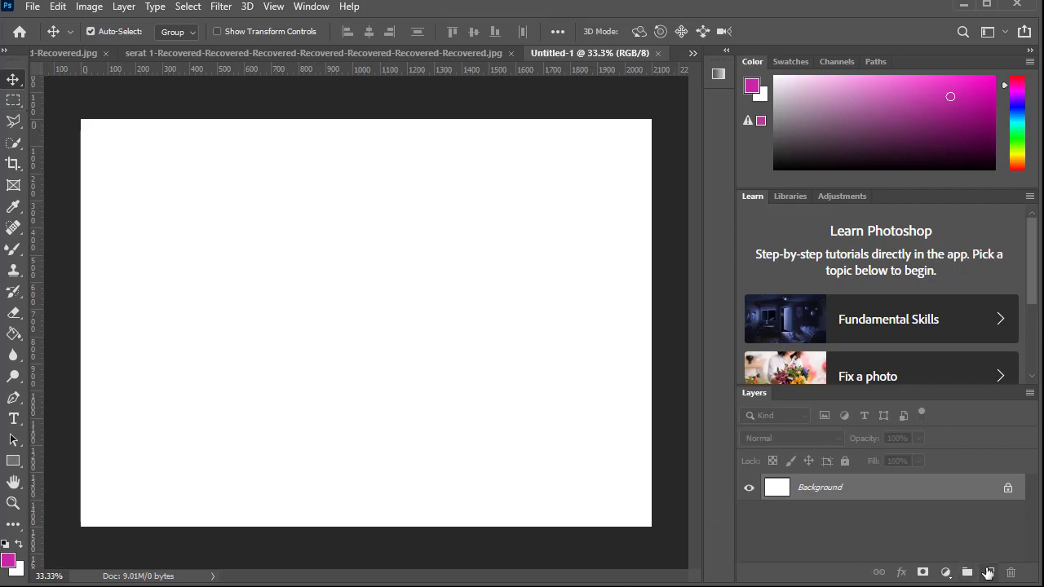
{"action": "left_click", "coordinate": [987, 573]}
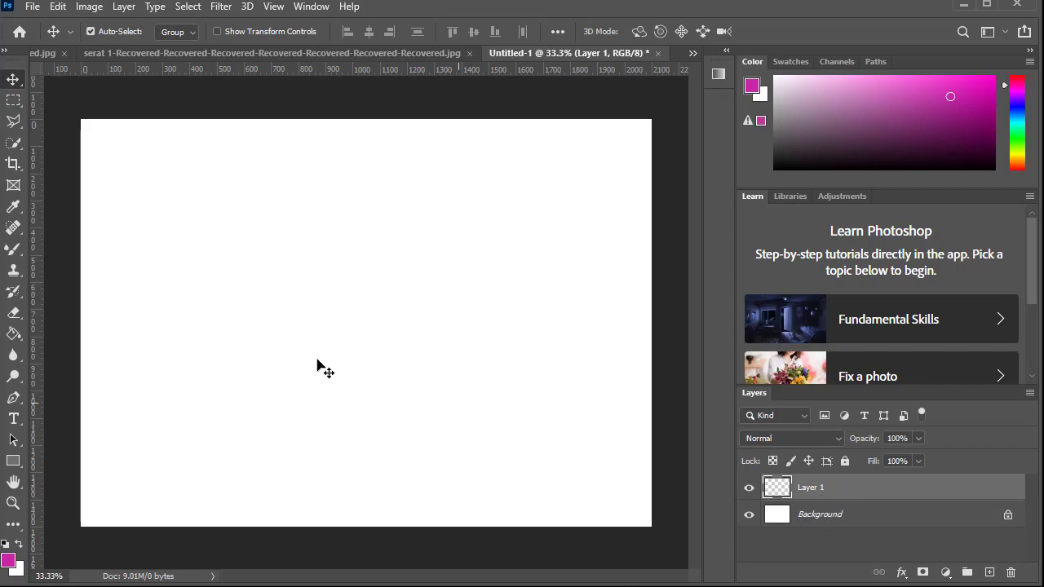
Switch to the Elliptical Marquee Tool from the marquee flyout
{"action": "left_click", "coordinate": [19, 104]}
{"action": "right_click", "coordinate": [22, 110]}
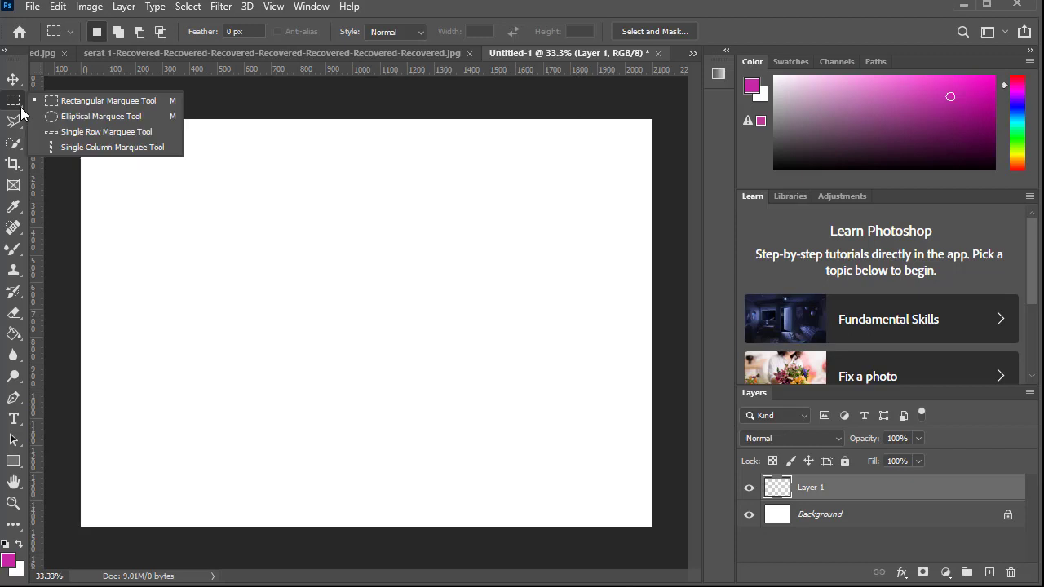
{"action": "left_click", "coordinate": [70, 118]}
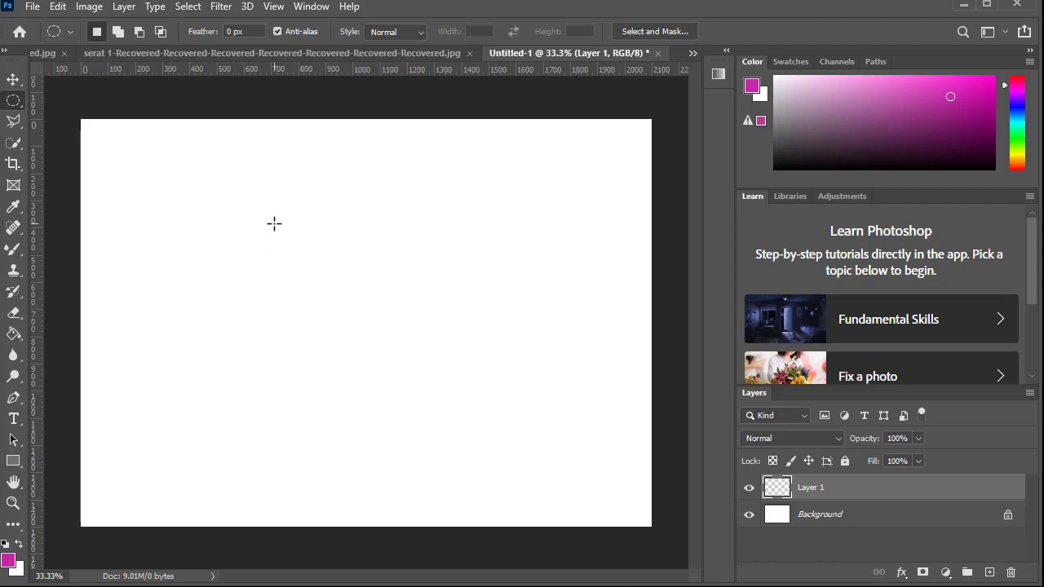
Draw a circular selection about 618 px wide near the centre and fill it with black
{"action": "left_click_drag", "start_coordinate": [274, 223], "coordinate": [449, 413]}
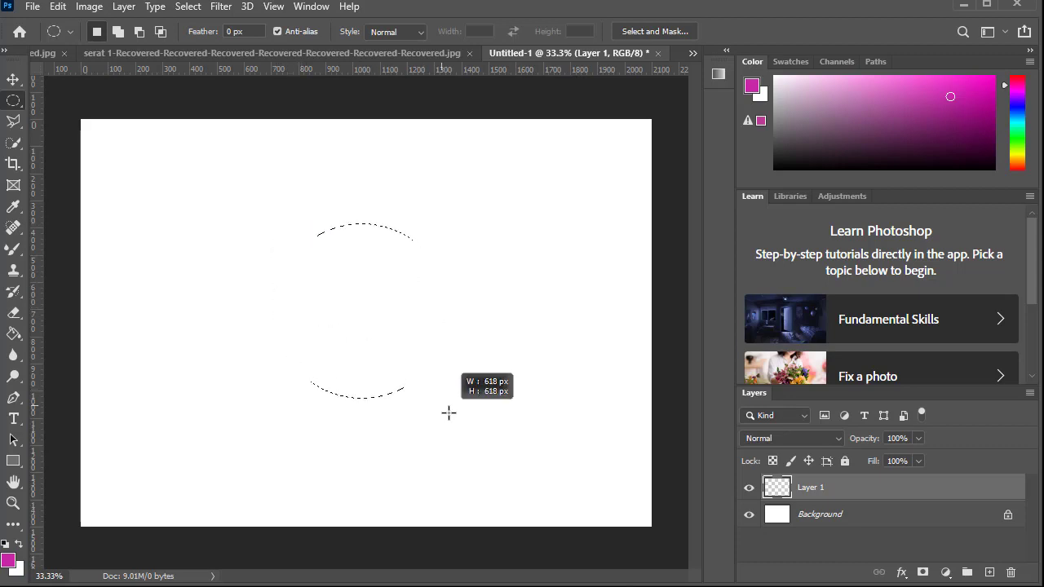
{"action": "left_click_drag", "start_coordinate": [449, 413], "coordinate": [472, 451]}
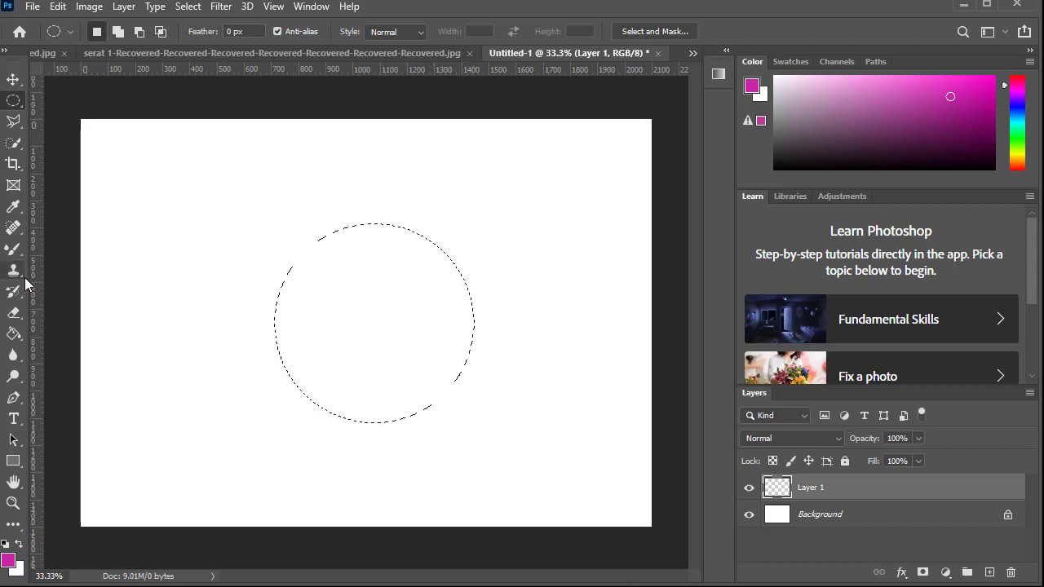
{"action": "left_click", "coordinate": [13, 333]}
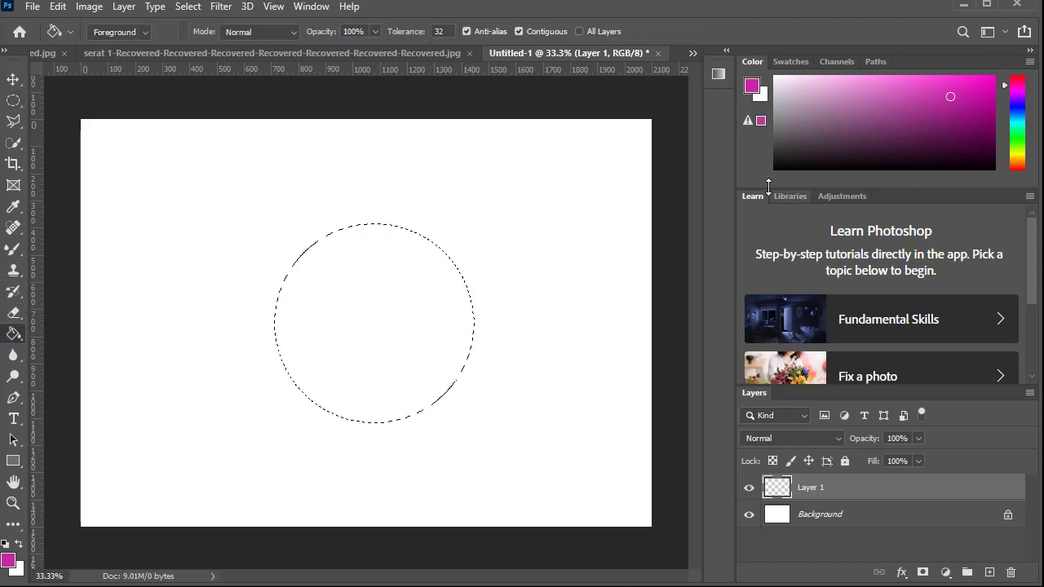
{"action": "key", "text": "d"}
{"action": "left_click", "coordinate": [432, 313]}
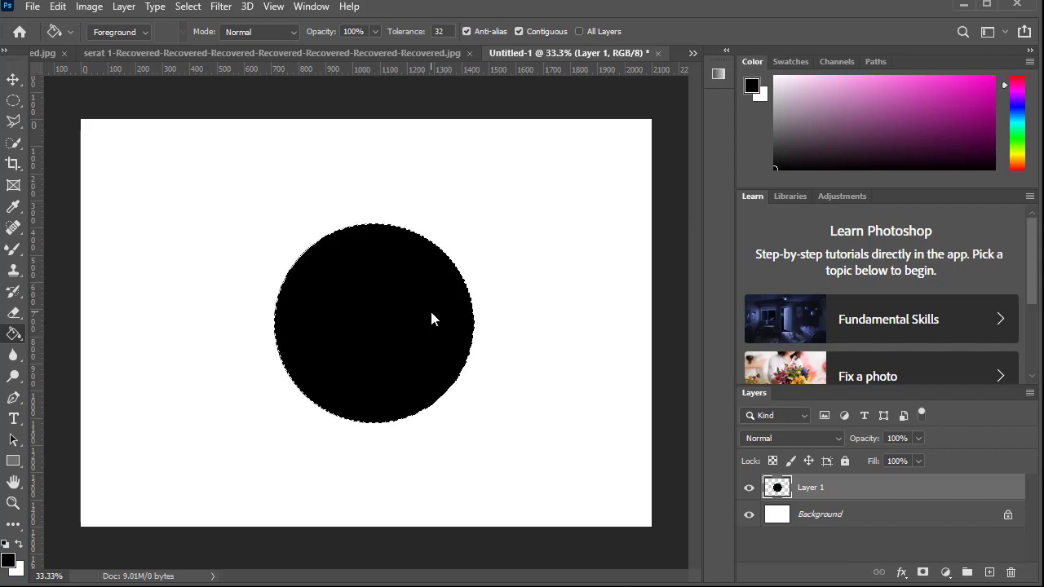
Clear the selection around the black circle and return to the Move tool
{"action": "left_click", "coordinate": [13, 80]}
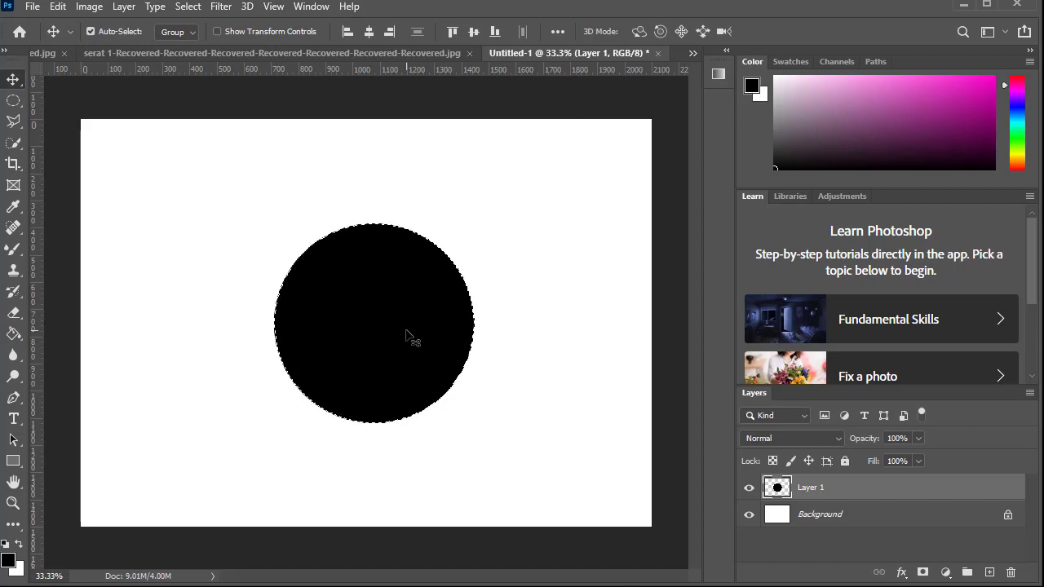
{"action": "left_click", "coordinate": [13, 101]}
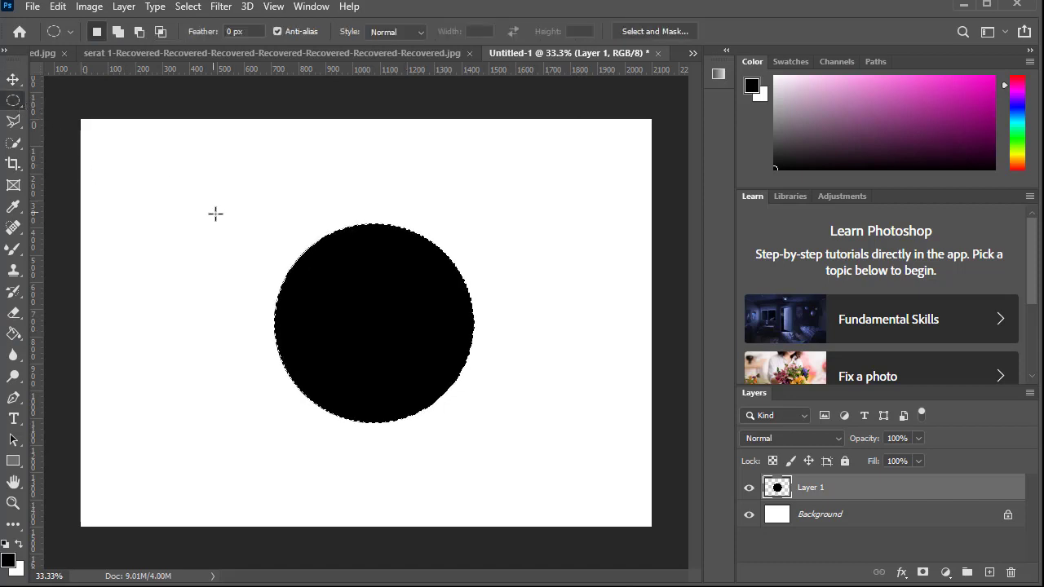
{"action": "left_click", "coordinate": [215, 214]}
{"action": "left_click", "coordinate": [13, 79]}
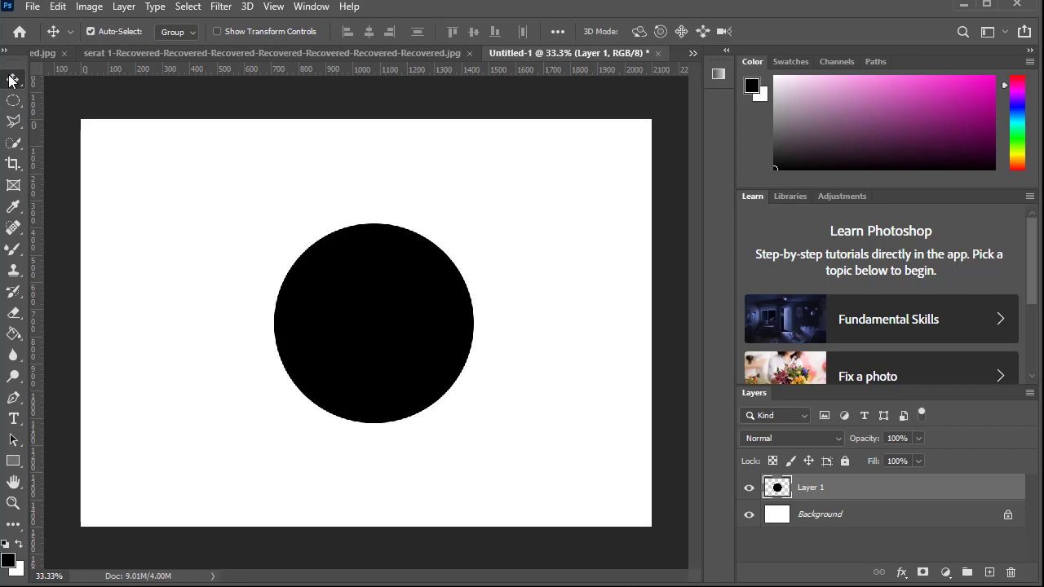
Duplicate Layer 1, scale the copy to about 84 by 75 percent, and centre it inside the original
{"action": "key", "text": "ctrl"}
{"action": "key", "text": "ctrl+j"}
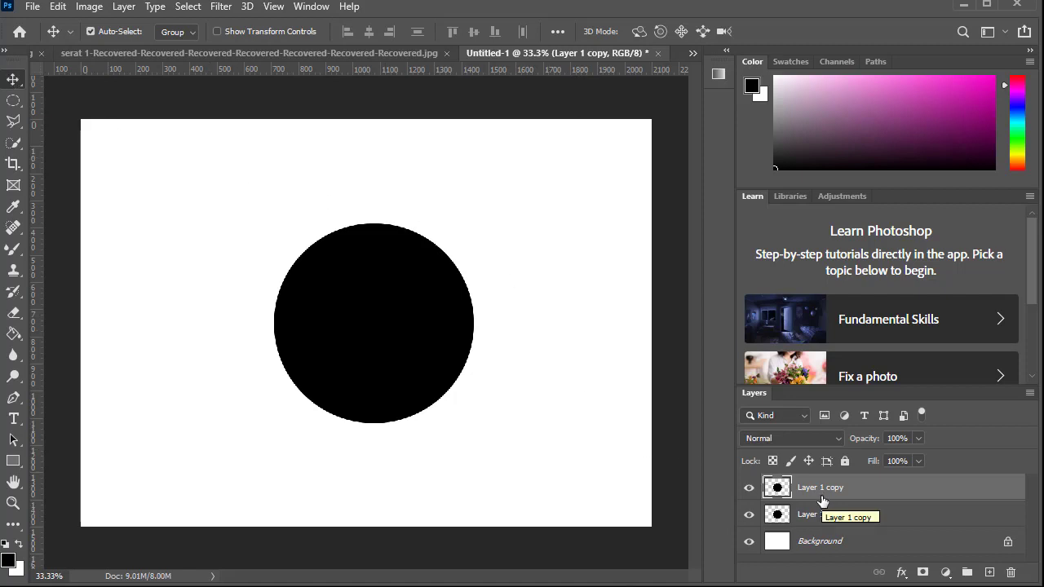
{"action": "key", "text": "ctrl"}
{"action": "key", "text": "ctrl+t"}
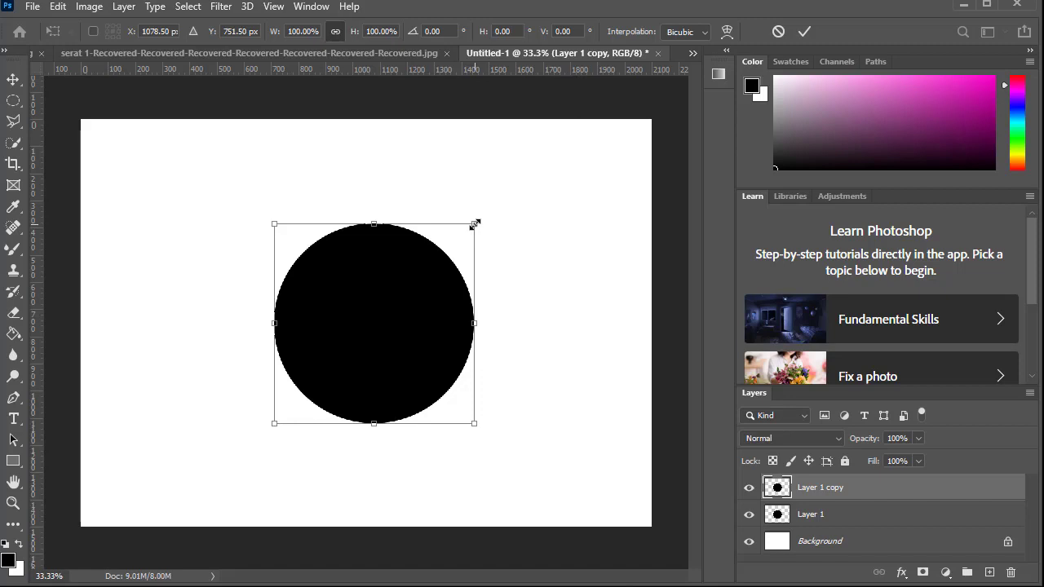
{"action": "left_click_drag", "start_coordinate": [474, 224], "coordinate": [441, 274]}
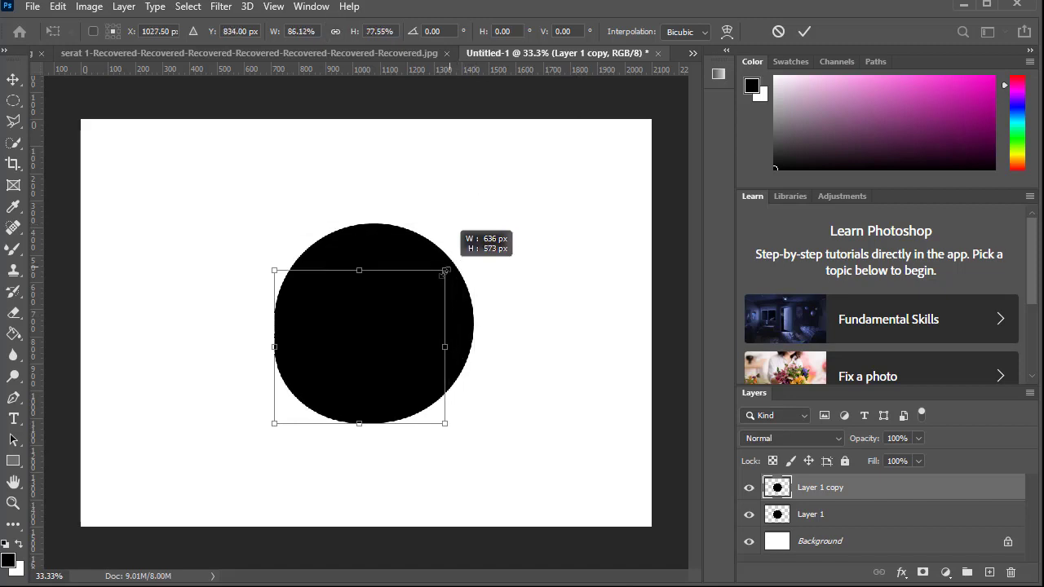
{"action": "left_click_drag", "start_coordinate": [353, 354], "coordinate": [368, 338]}
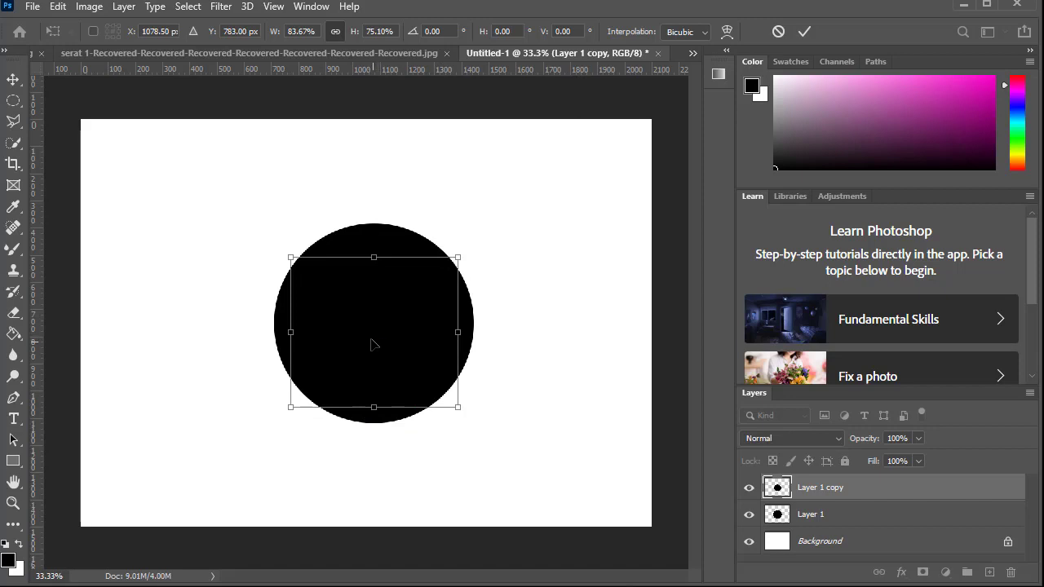
{"action": "key", "text": "Return"}
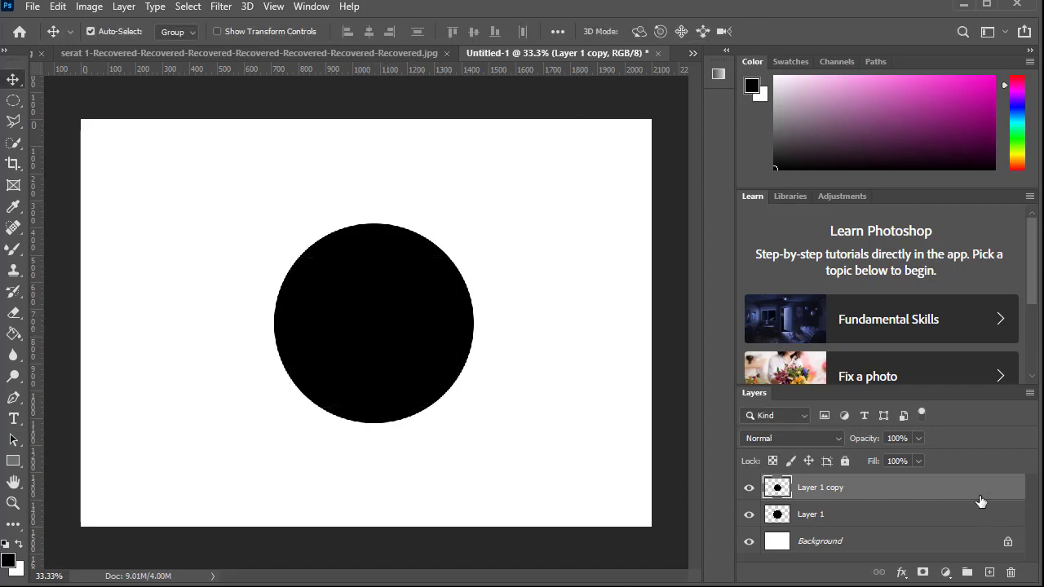
Cancel a first Layer Style attempt and redo the Layer 1 duplicate
{"action": "double_click", "coordinate": [980, 501]}
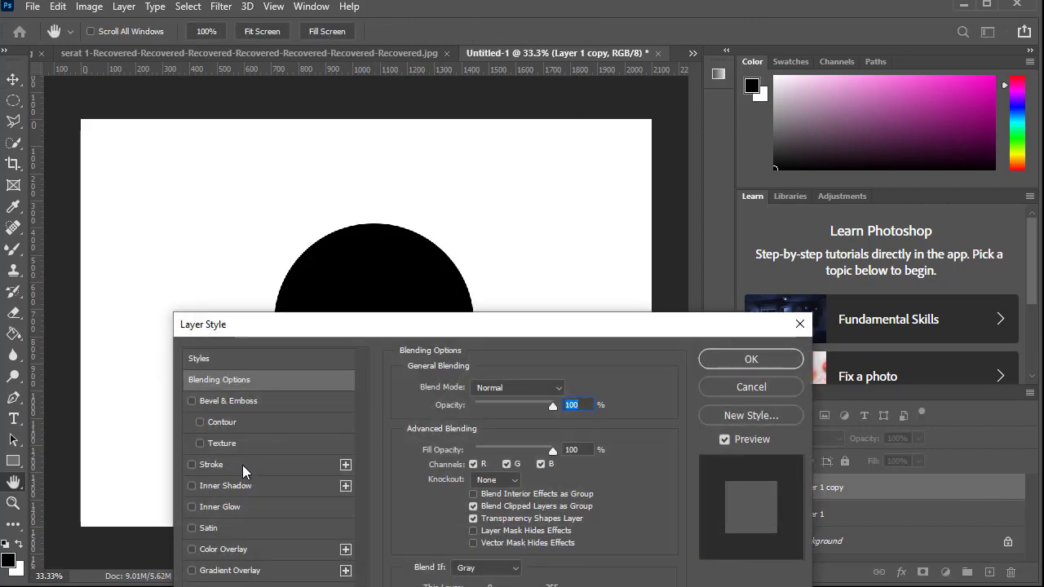
{"action": "left_click", "coordinate": [242, 465]}
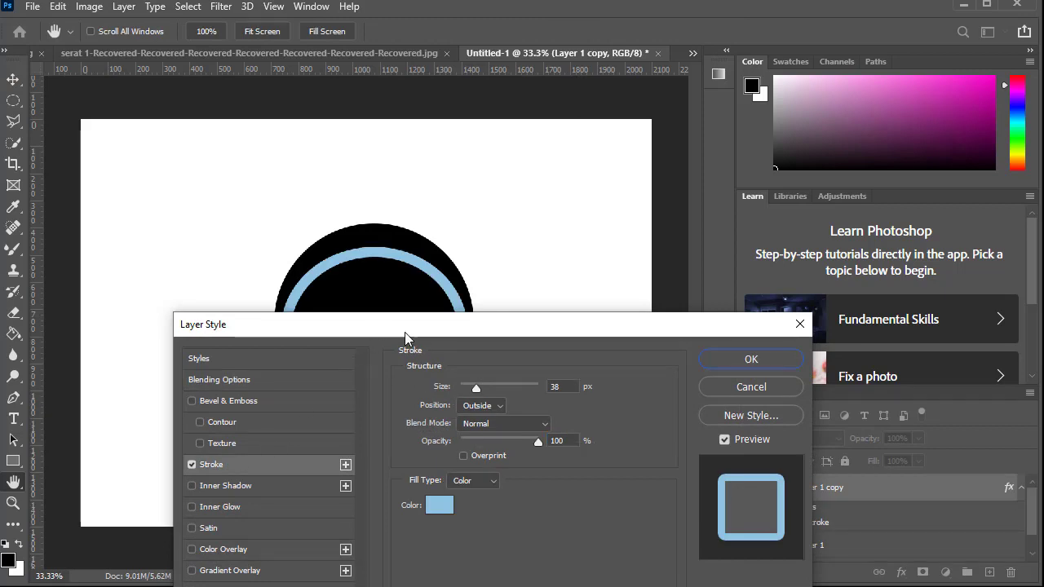
{"action": "mouse_move", "coordinate": [359, 335]}
{"action": "left_mouse_down"}
{"action": "mouse_move", "coordinate": [566, 384]}
{"action": "mouse_move", "coordinate": [526, 437]}
{"action": "mouse_move", "coordinate": [427, 391]}
{"action": "mouse_move", "coordinate": [396, 391]}
{"action": "left_mouse_up"}
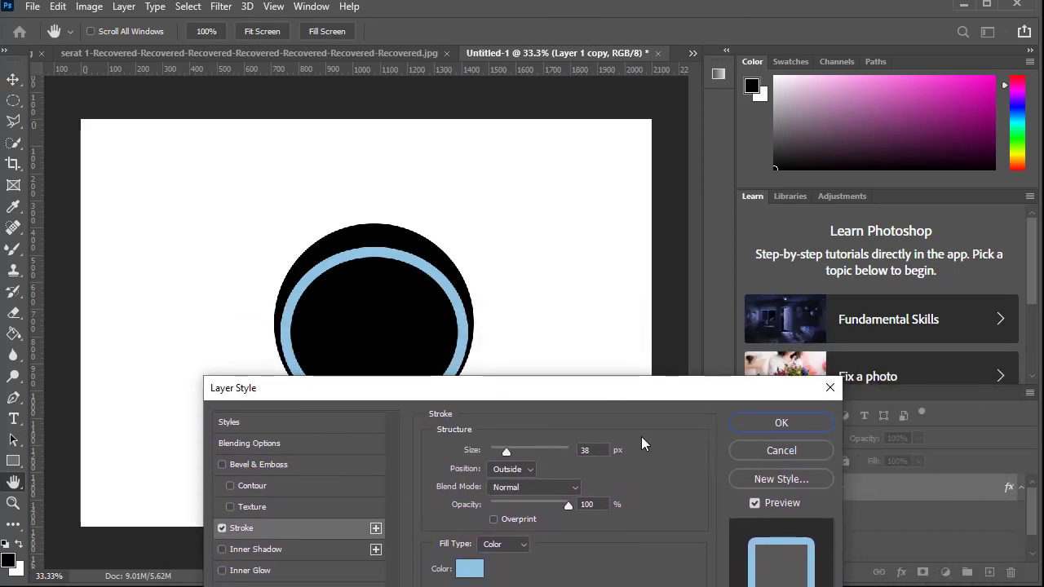
{"action": "left_click", "coordinate": [831, 387]}
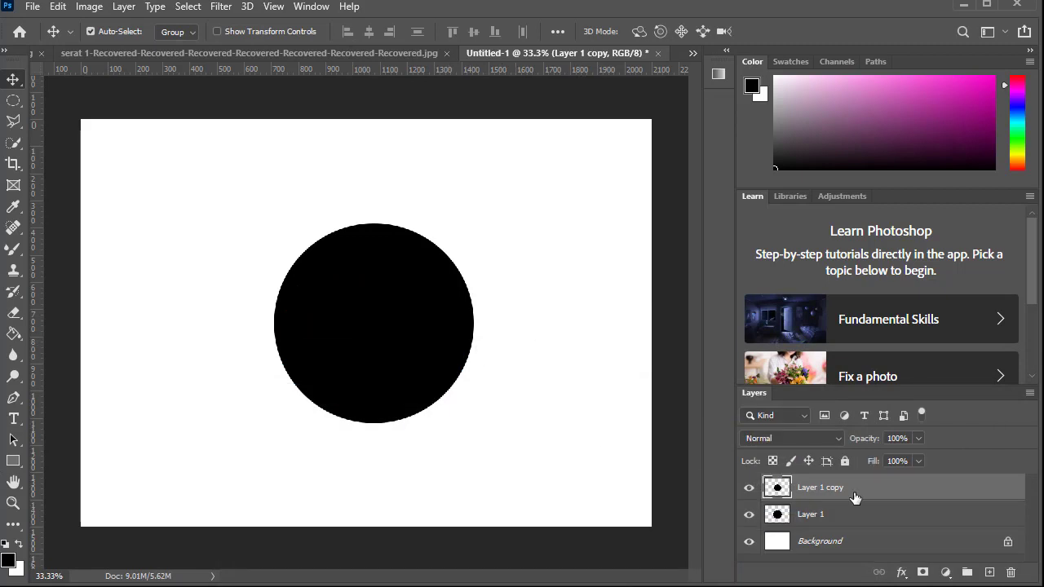
{"action": "key", "text": "ctrl+z"}
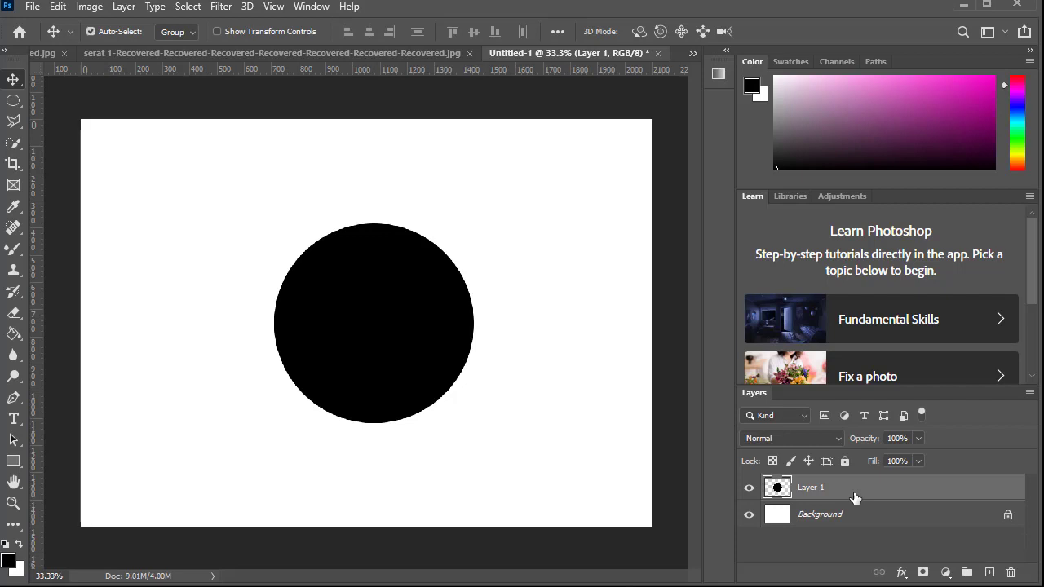
{"action": "key", "text": "ctrl+j"}
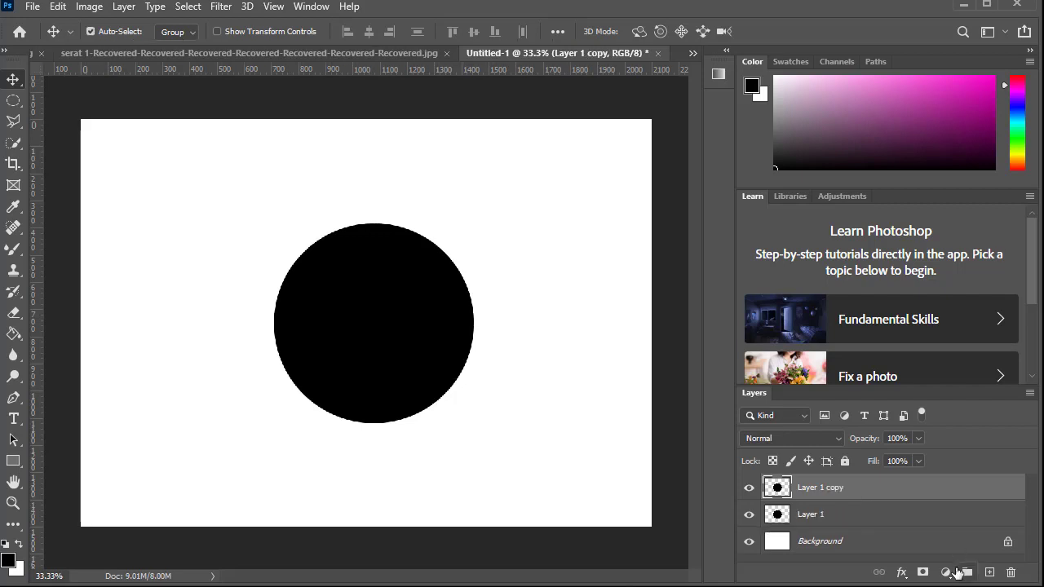
Give Layer 1 copy an outside stroke in white (ffffff), sized down to 14 px
{"action": "double_click", "coordinate": [929, 504]}
{"action": "left_click", "coordinate": [278, 451]}
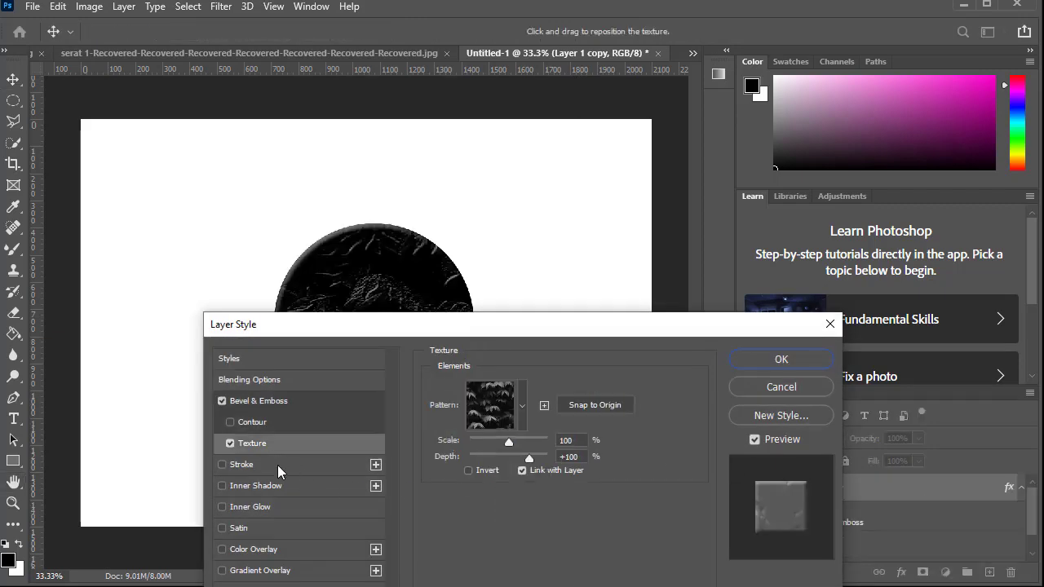
{"action": "left_click", "coordinate": [278, 465]}
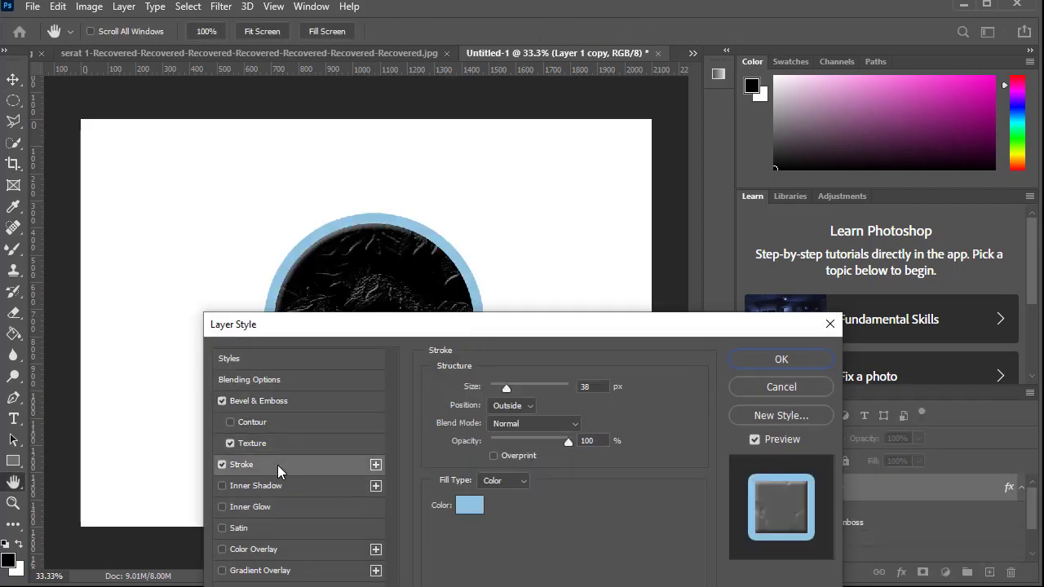
{"action": "left_click", "coordinate": [224, 404]}
{"action": "left_click", "coordinate": [469, 504]}
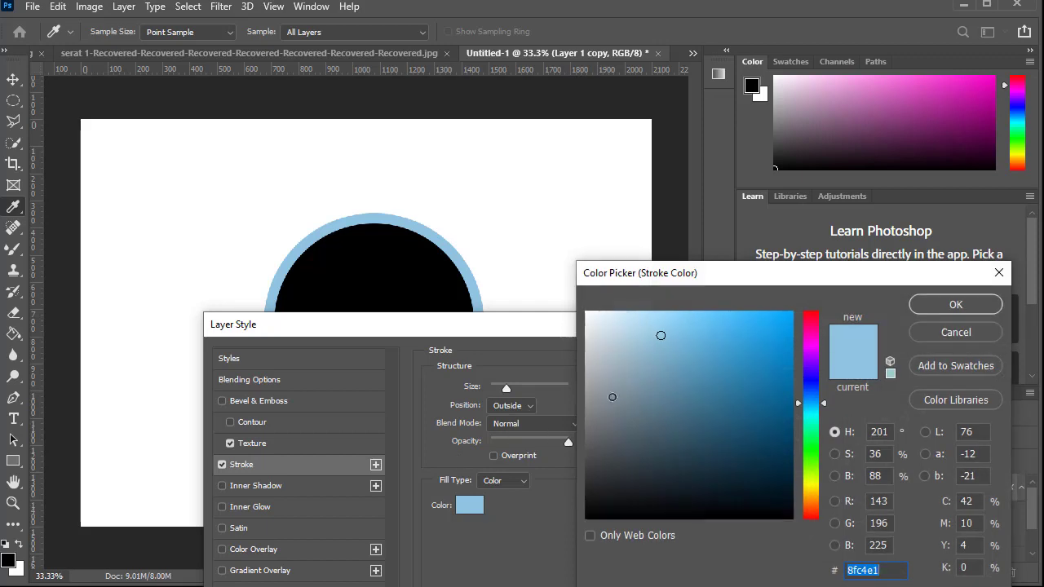
{"action": "type", "text": "ffffff"}
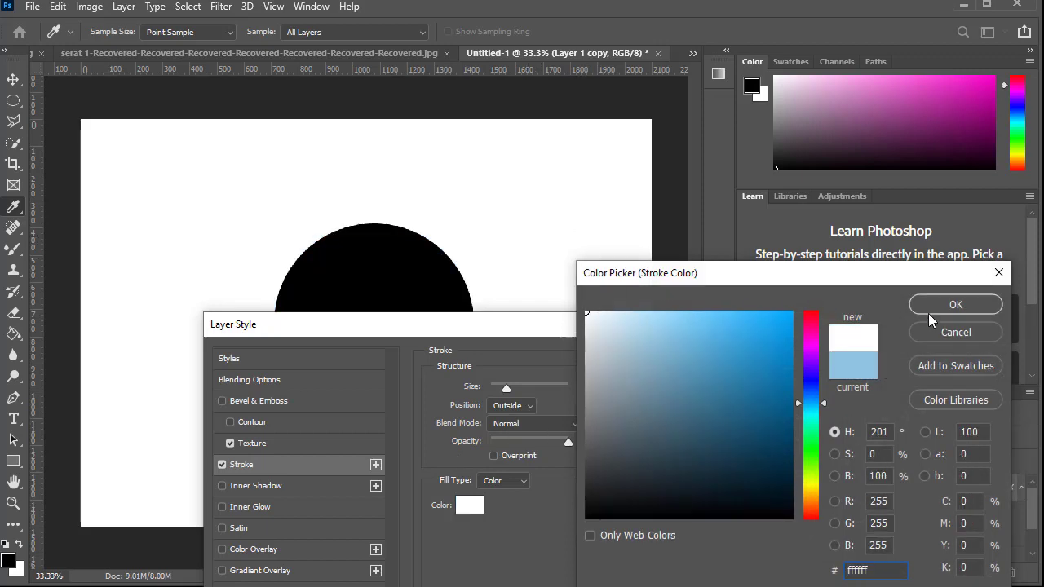
{"action": "left_click", "coordinate": [927, 312]}
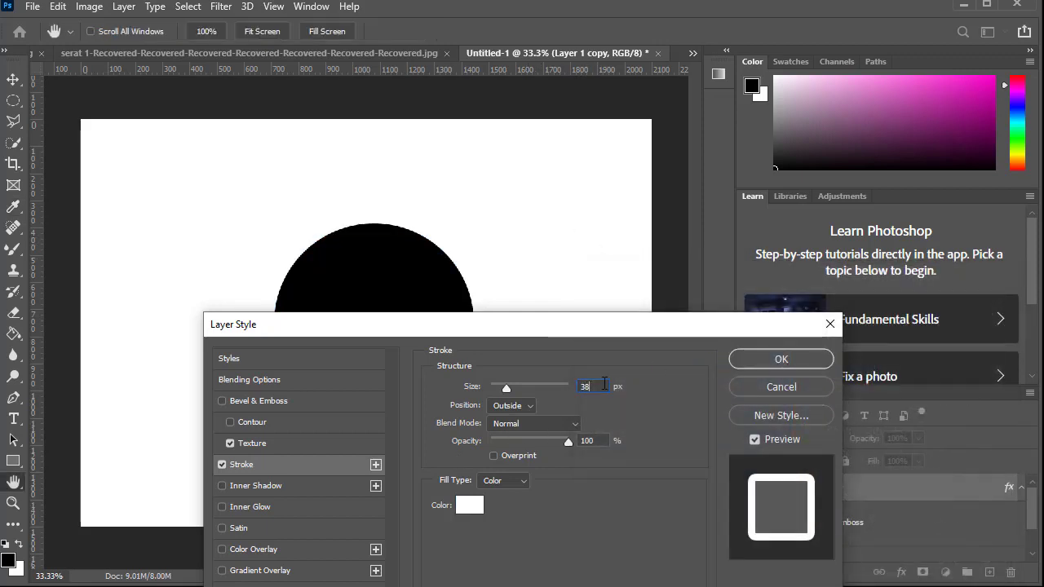
{"action": "key", "text": "Down"}
{"action": "key", "text": "Down"}
{"action": "key", "text": "Down"}
{"action": "key", "text": "Down"}
{"action": "key", "text": "Down"}
{"action": "key", "text": "Down"}
{"action": "key", "text": "Down"}
{"action": "key", "text": "Down"}
{"action": "key", "text": "Down"}
{"action": "key", "text": "Down"}
{"action": "key", "text": "Down"}
{"action": "key", "text": "Down"}
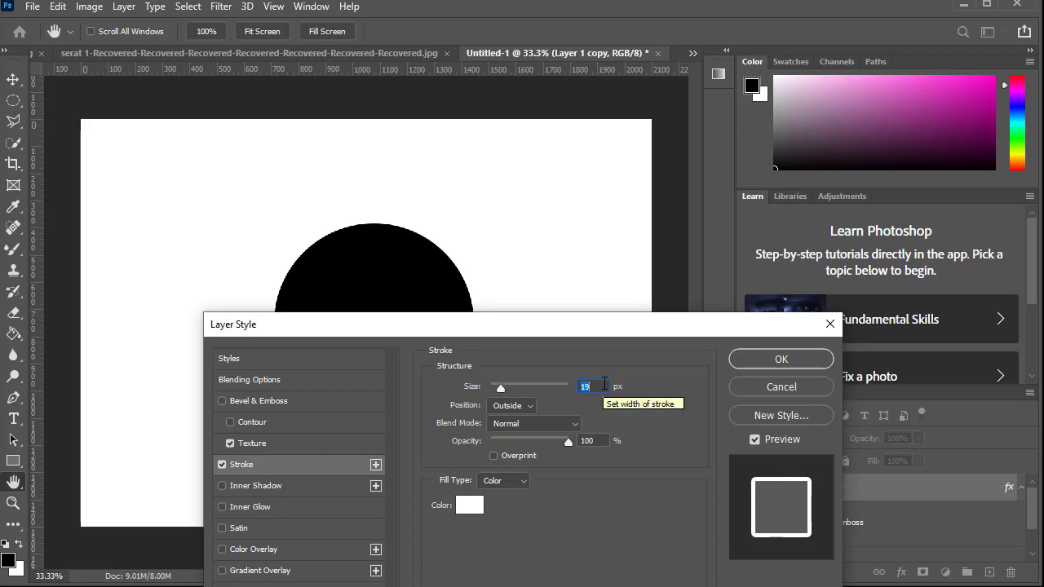
{"action": "key", "text": "Down"}
{"action": "key", "text": "Down"}
{"action": "key", "text": "Down"}
{"action": "key", "text": "Down"}
{"action": "key", "text": "Down"}
{"action": "key", "text": "Down"}
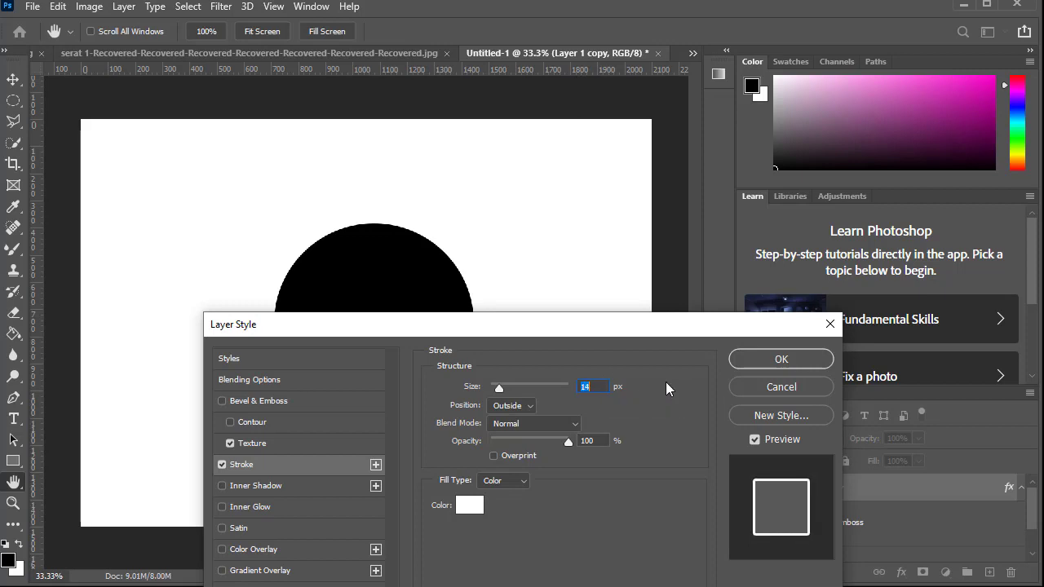
{"action": "left_click", "coordinate": [769, 367]}
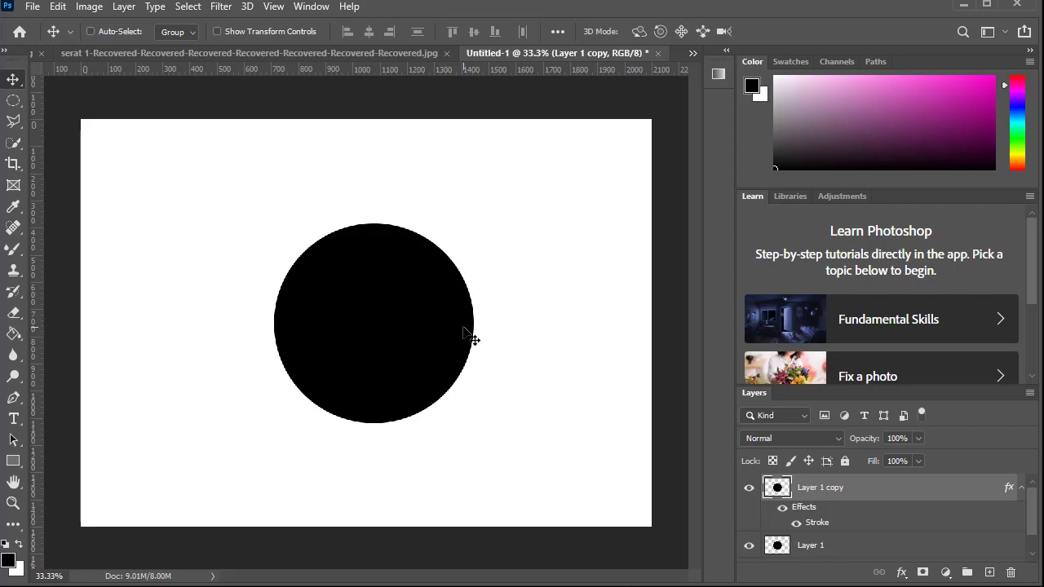
Scale the stroked circle copy to about 80% and centre it within the black disc
{"action": "key", "text": "ctrl+t"}
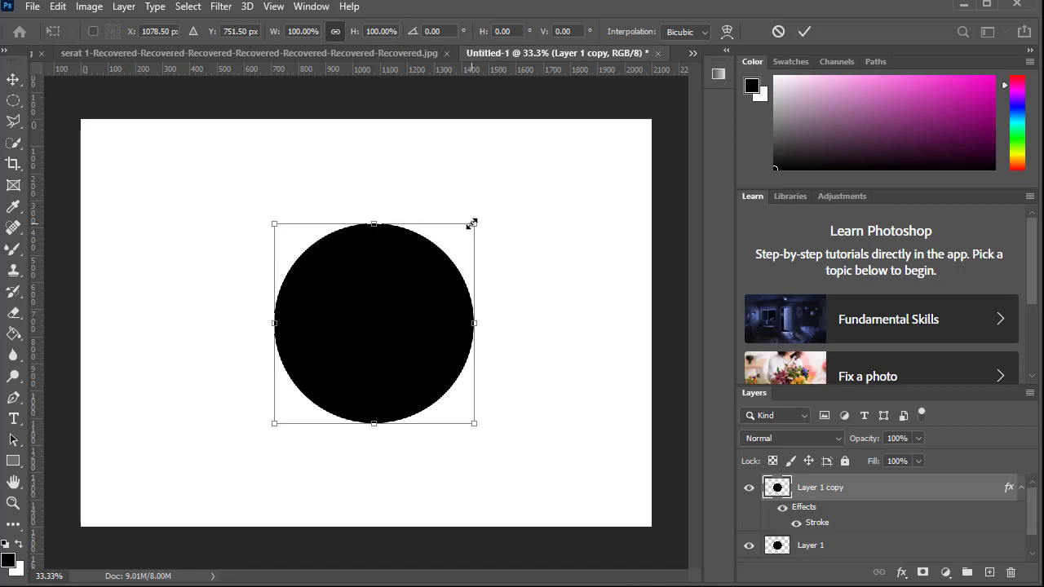
{"action": "left_click_drag", "start_coordinate": [472, 223], "coordinate": [438, 260]}
{"action": "left_click_drag", "start_coordinate": [377, 328], "coordinate": [398, 316]}
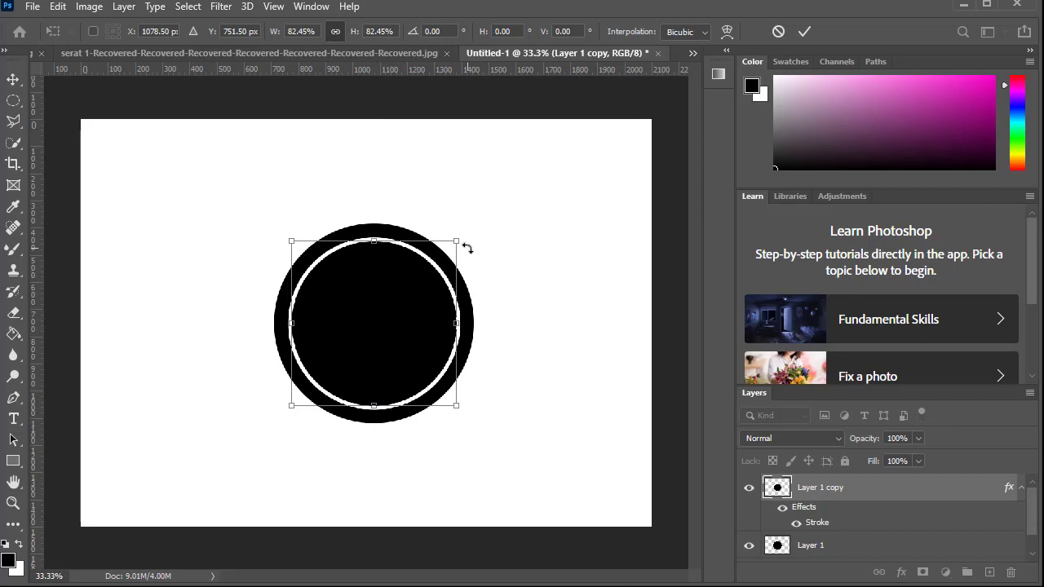
{"action": "left_click_drag", "start_coordinate": [457, 241], "coordinate": [456, 240]}
{"action": "left_click_drag", "start_coordinate": [400, 296], "coordinate": [399, 298]}
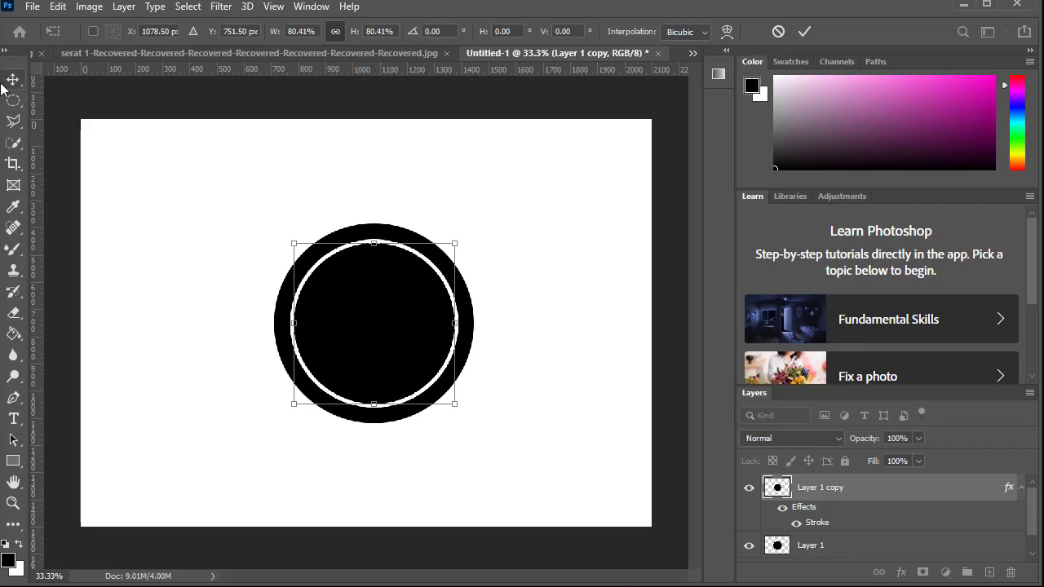
{"action": "left_click", "coordinate": [13, 79]}
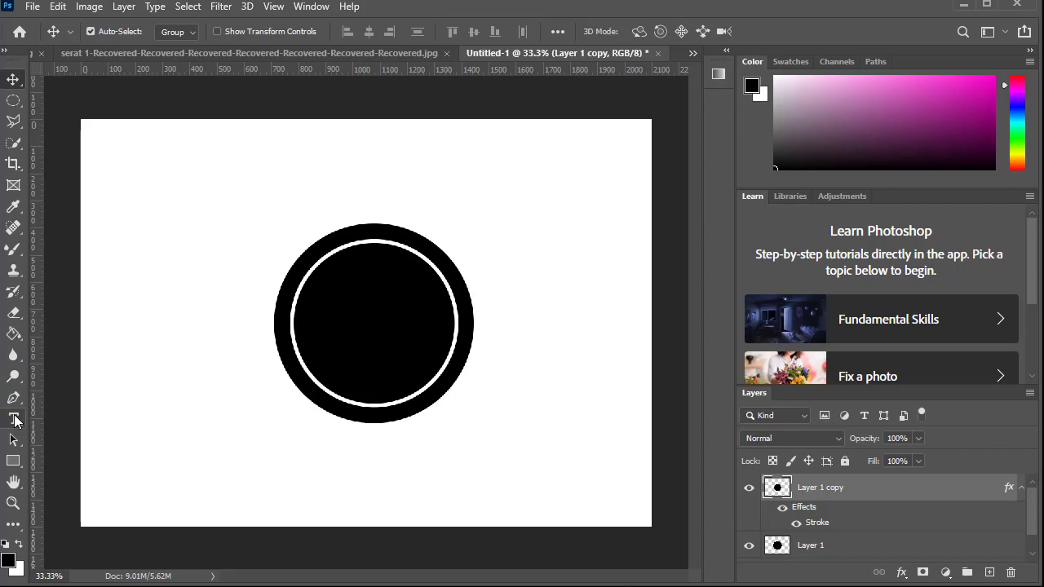
Start a white text box on the circle and paste the two-line 'Logo Design' title
{"action": "left_click", "coordinate": [14, 419]}
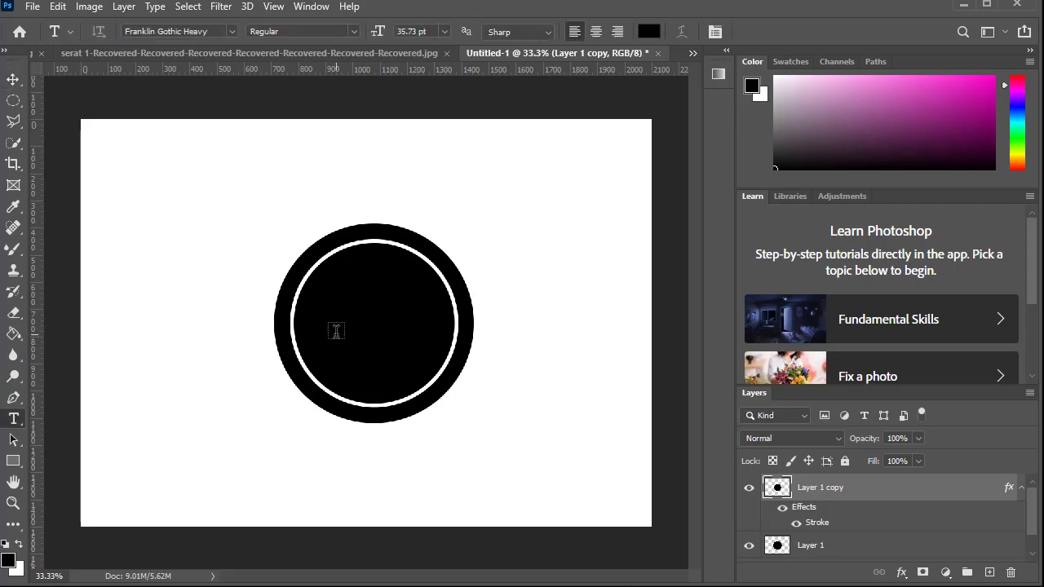
{"action": "left_click", "coordinate": [321, 324]}
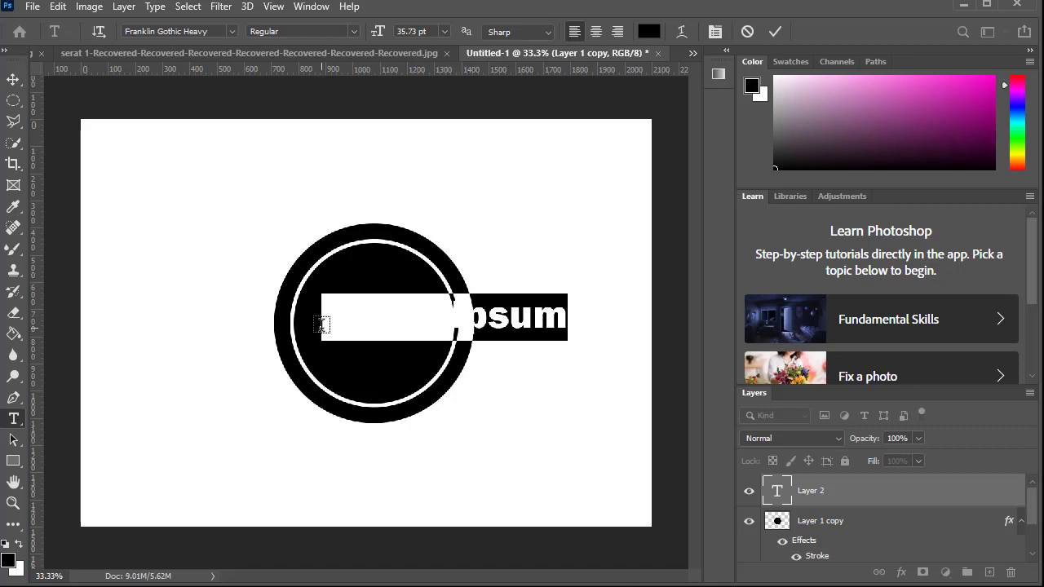
{"action": "left_click", "coordinate": [18, 543]}
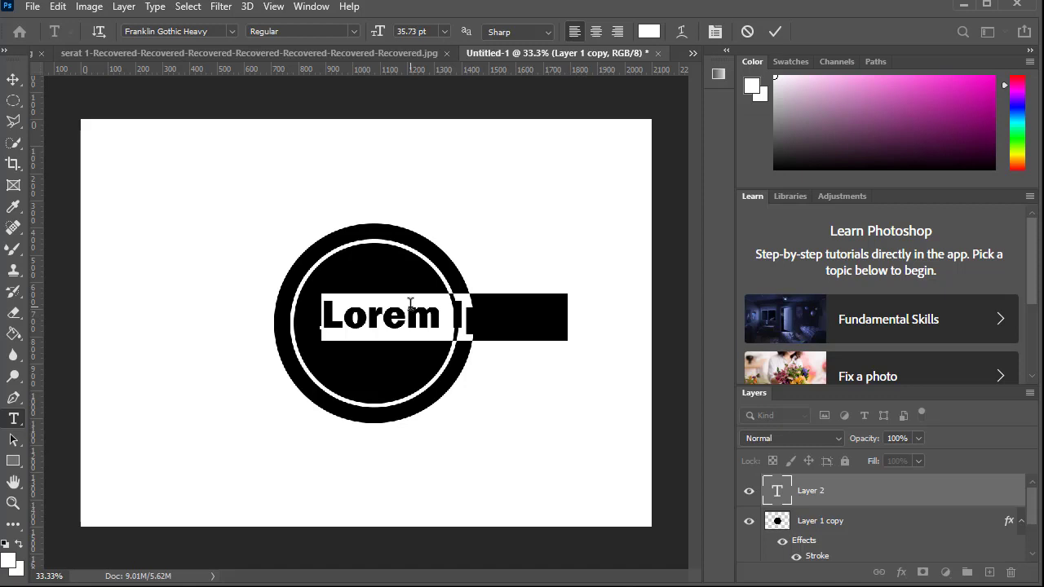
{"action": "type", "text": "Logo Design"}
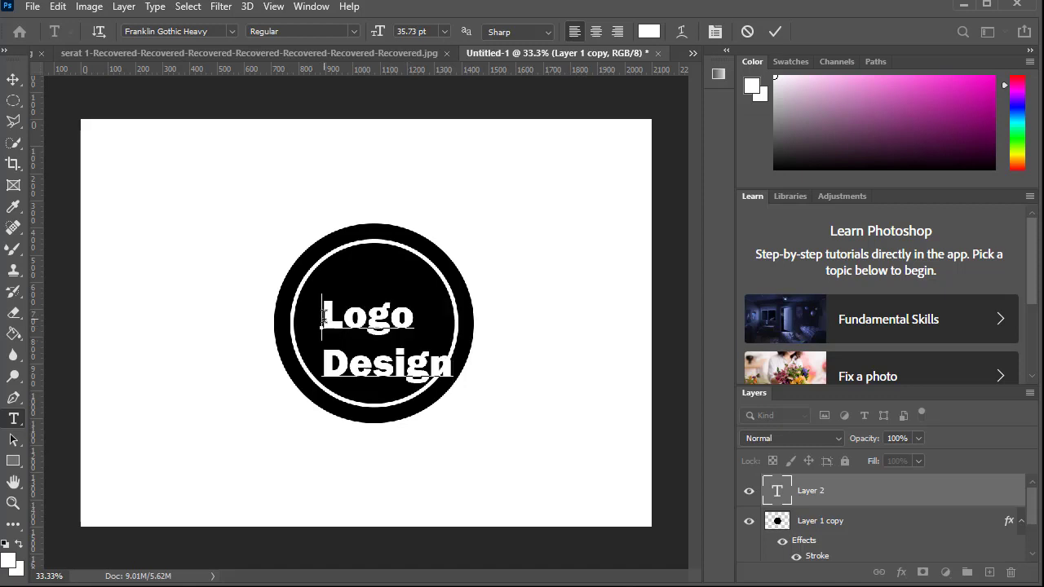
Centre-align the title lines and move the text to the circle's centre
{"action": "left_click_drag", "start_coordinate": [324, 317], "coordinate": [474, 373]}
{"action": "left_click", "coordinate": [596, 31]}
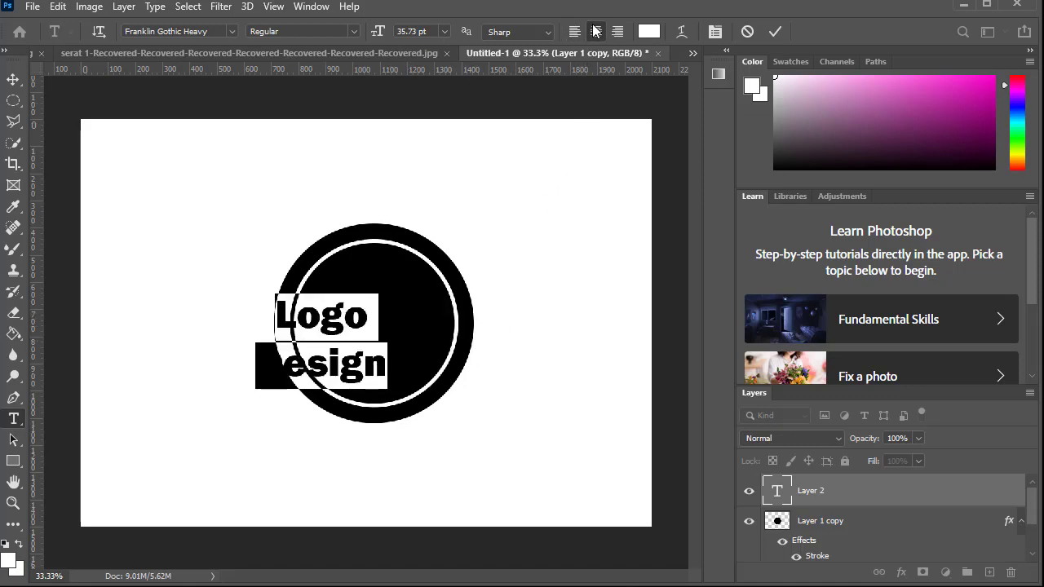
{"action": "left_click", "coordinate": [13, 79]}
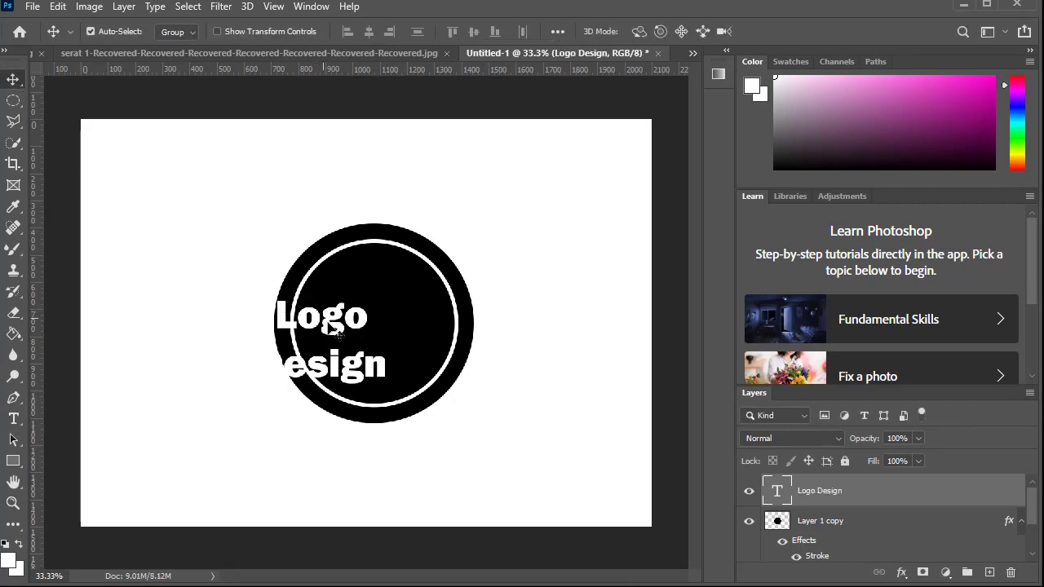
{"action": "mouse_move", "coordinate": [328, 329]}
{"action": "left_mouse_down"}
{"action": "mouse_move", "coordinate": [397, 310]}
{"action": "mouse_move", "coordinate": [380, 311]}
{"action": "left_mouse_up"}
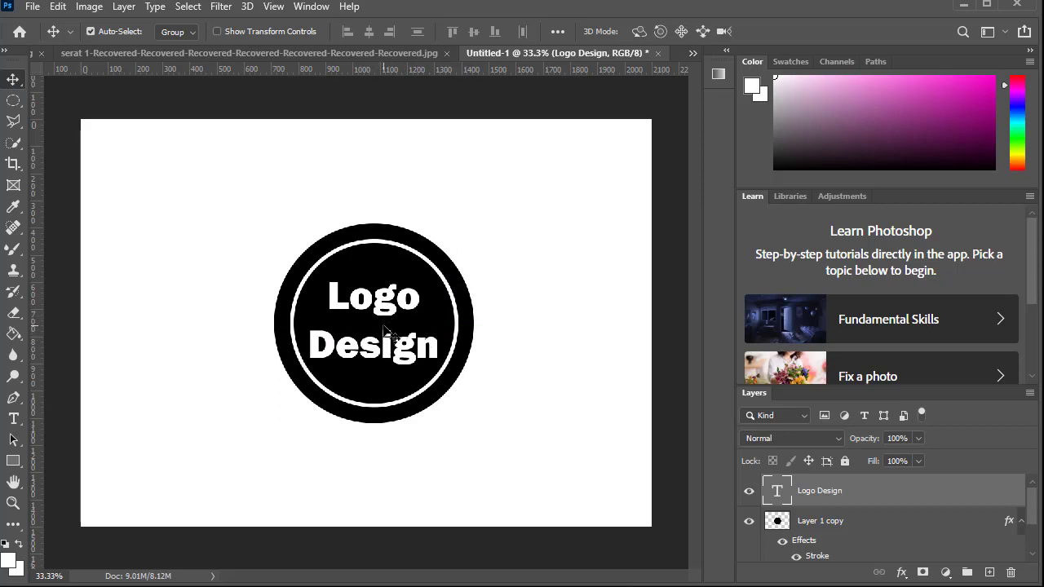
Select the disc layers with the text, drag the logo right, then reselect only the text layer
{"action": "scroll", "coordinate": [872, 521], "scroll_direction": "down", "scroll_amount": 2}
{"action": "left_click", "coordinate": [872, 523], "text": "shift"}
{"action": "left_click_drag", "start_coordinate": [404, 359], "coordinate": [553, 366]}
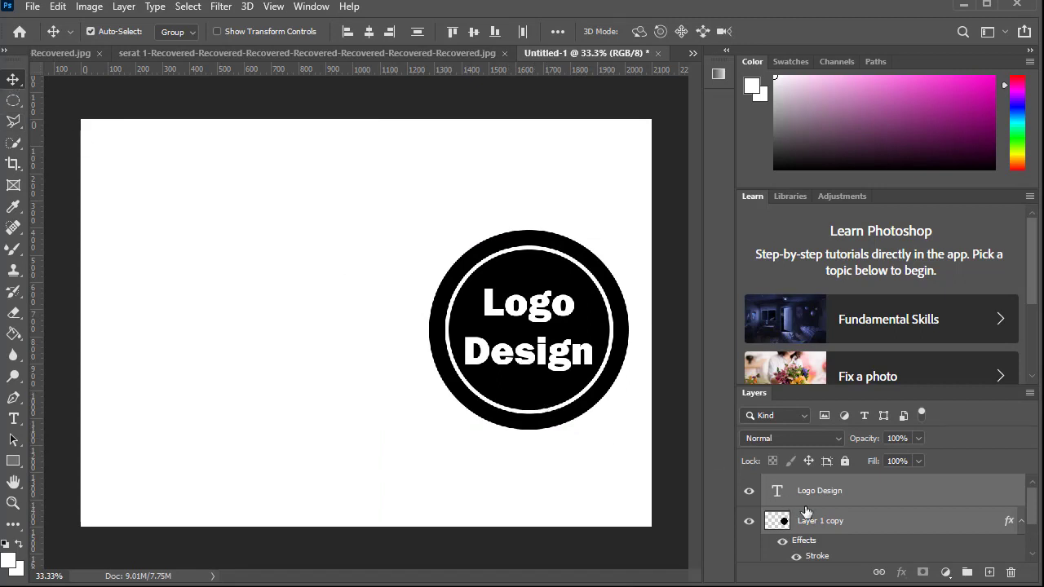
{"action": "left_click", "coordinate": [837, 502]}
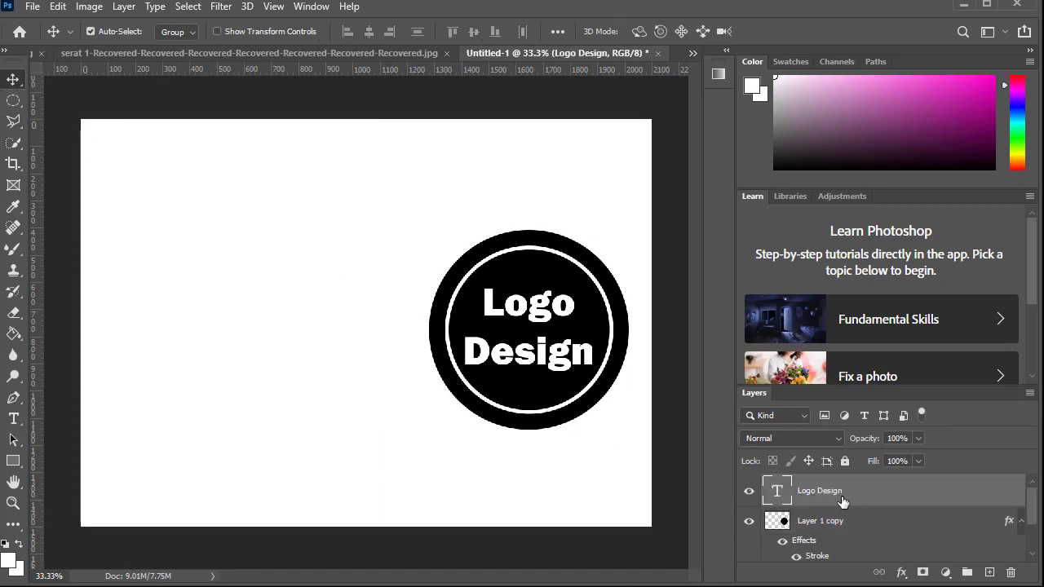
Select all the 'Logo Design' text and switch its font to Freestyle Script
{"action": "double_click", "coordinate": [526, 318]}
{"action": "key", "text": "ctrl+a"}
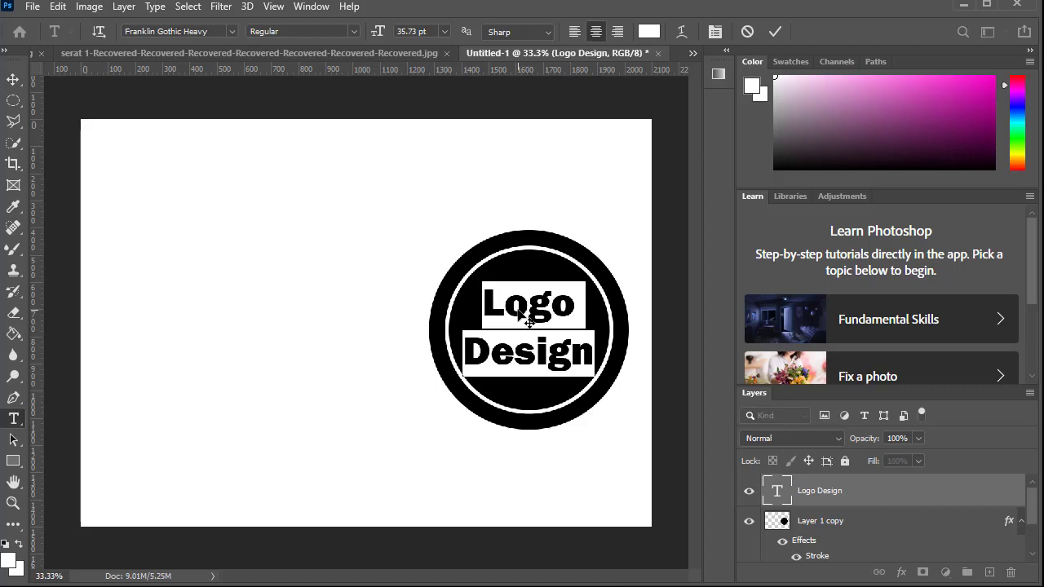
{"action": "left_click", "coordinate": [232, 31]}
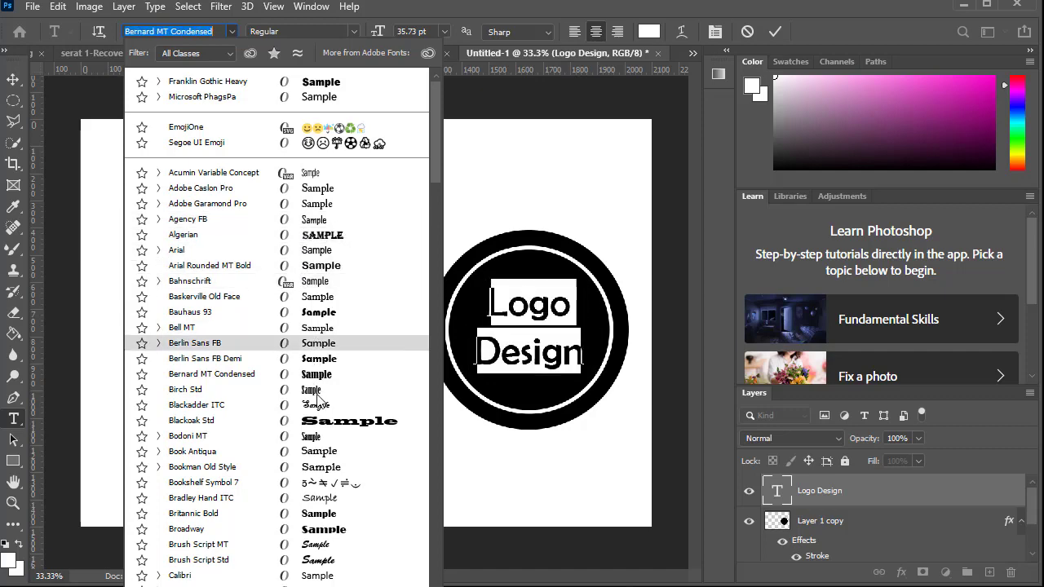
{"action": "scroll", "coordinate": [324, 548], "scroll_direction": "down", "scroll_amount": 1}
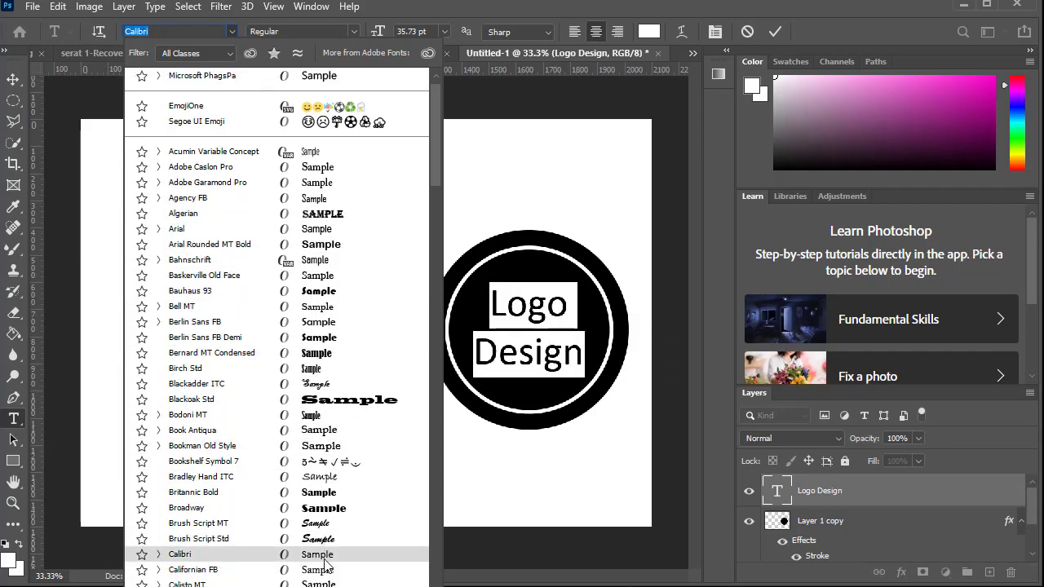
{"action": "scroll", "coordinate": [330, 554], "scroll_direction": "down", "scroll_amount": 5}
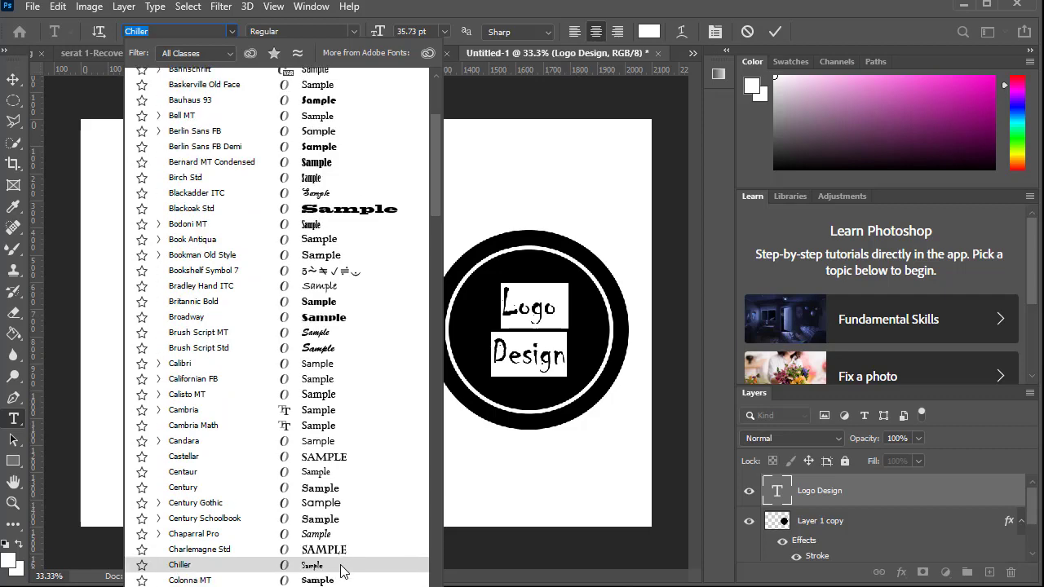
{"action": "scroll", "coordinate": [340, 571], "scroll_direction": "down", "scroll_amount": 1}
{"action": "scroll", "coordinate": [341, 571], "scroll_direction": "down", "scroll_amount": 2}
{"action": "scroll", "coordinate": [341, 571], "scroll_direction": "down", "scroll_amount": 10}
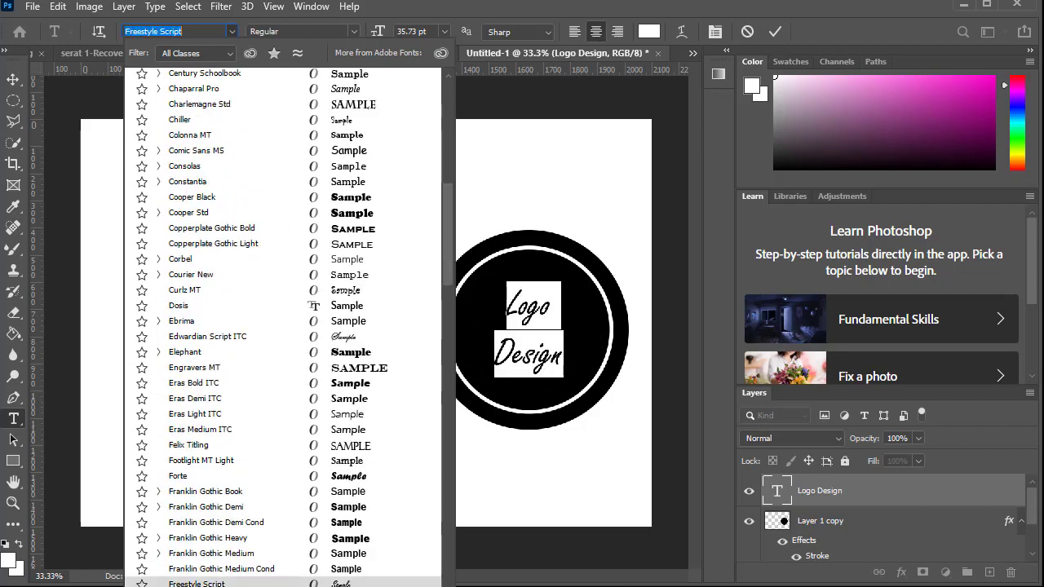
{"action": "left_click", "coordinate": [341, 582]}
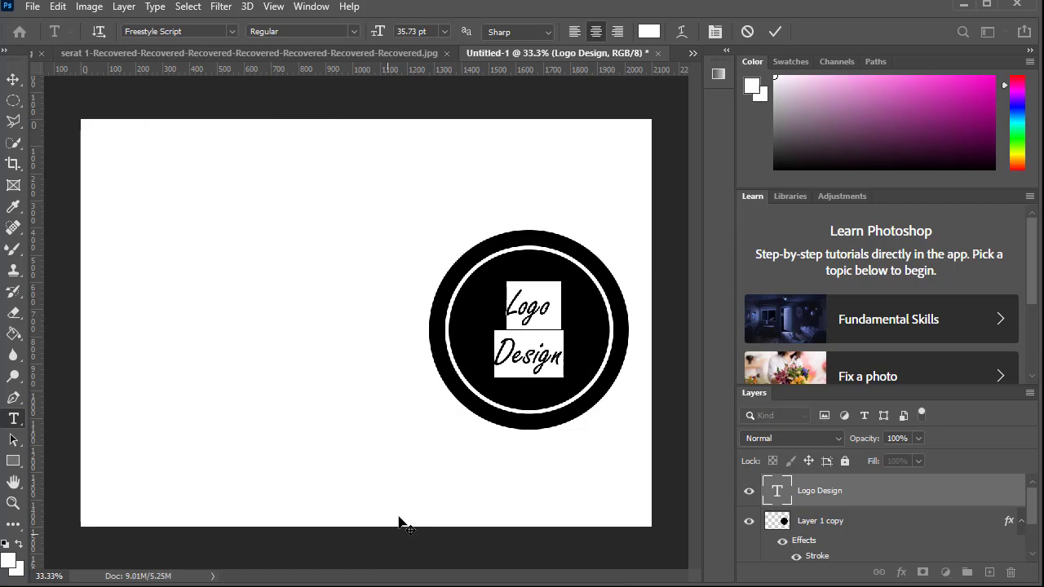
{"action": "left_click", "coordinate": [550, 318]}
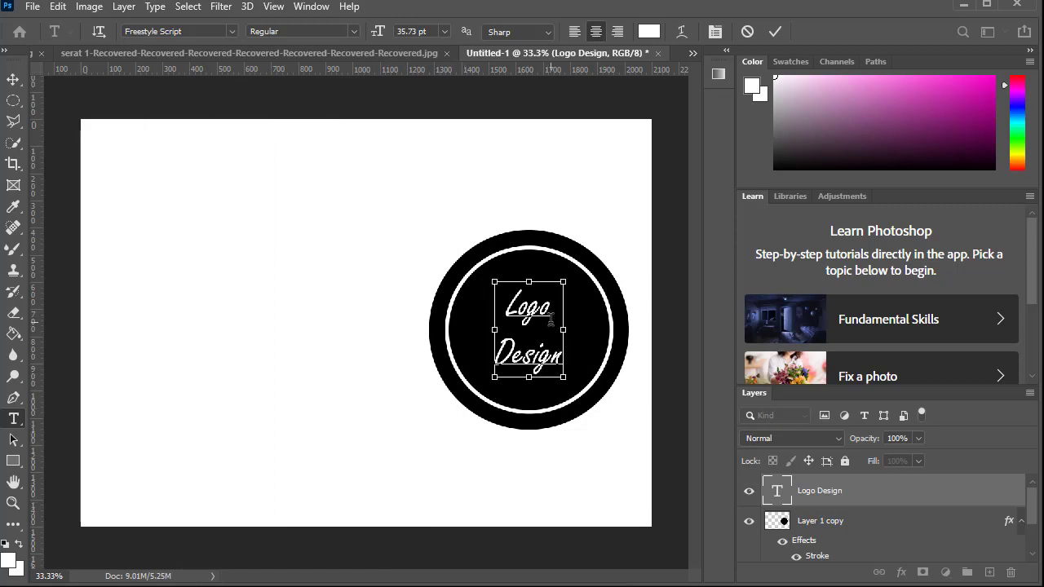
Commit the text edit and enlarge the title with Free Transform to fill the ring
{"action": "key", "text": "ctrl+Return"}
{"action": "key", "text": "v"}
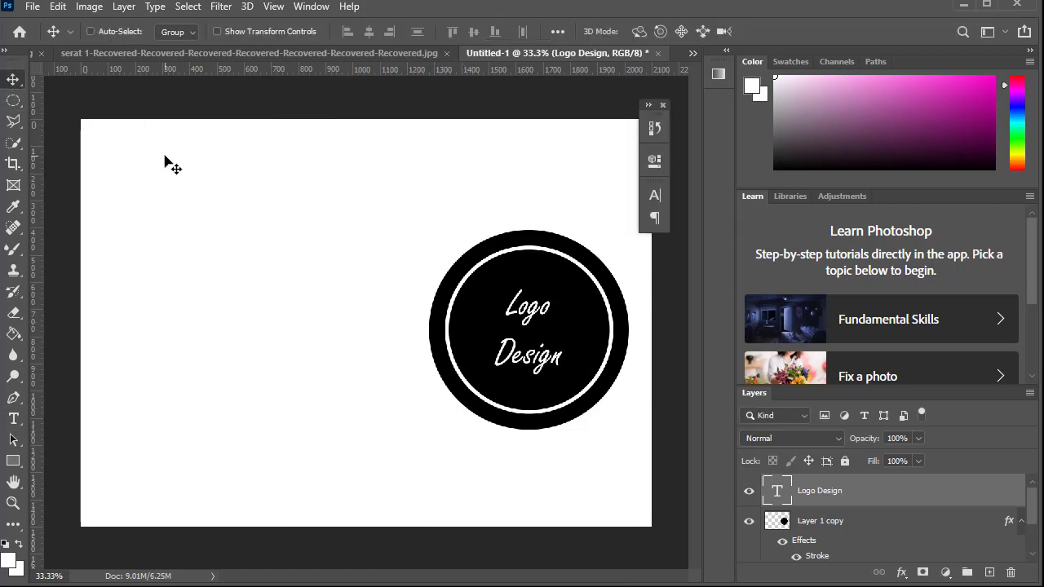
{"action": "key", "text": "ctrl+t"}
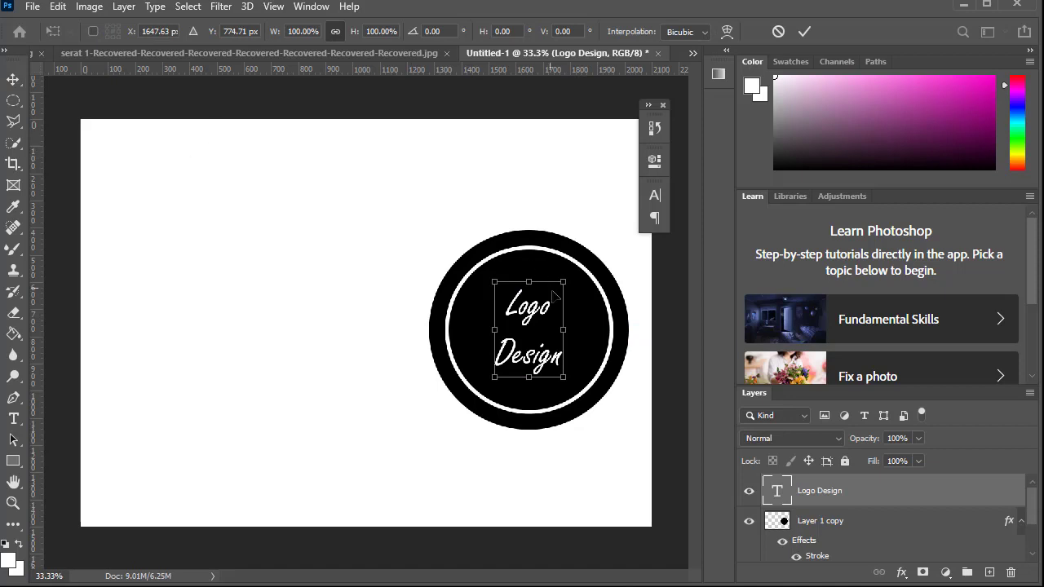
{"action": "left_click_drag", "start_coordinate": [573, 334], "coordinate": [588, 330]}
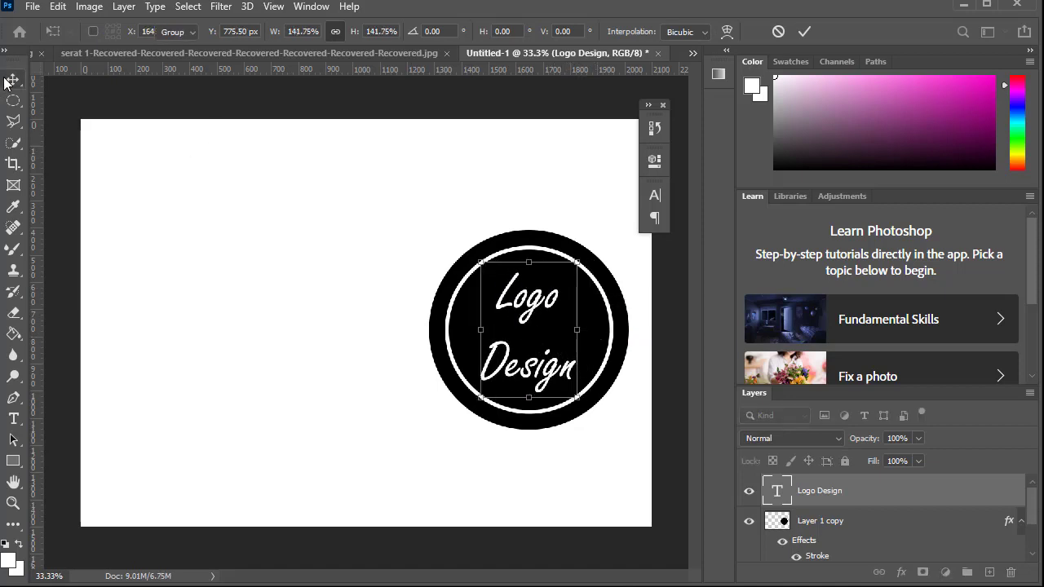
{"action": "key", "text": "Return"}
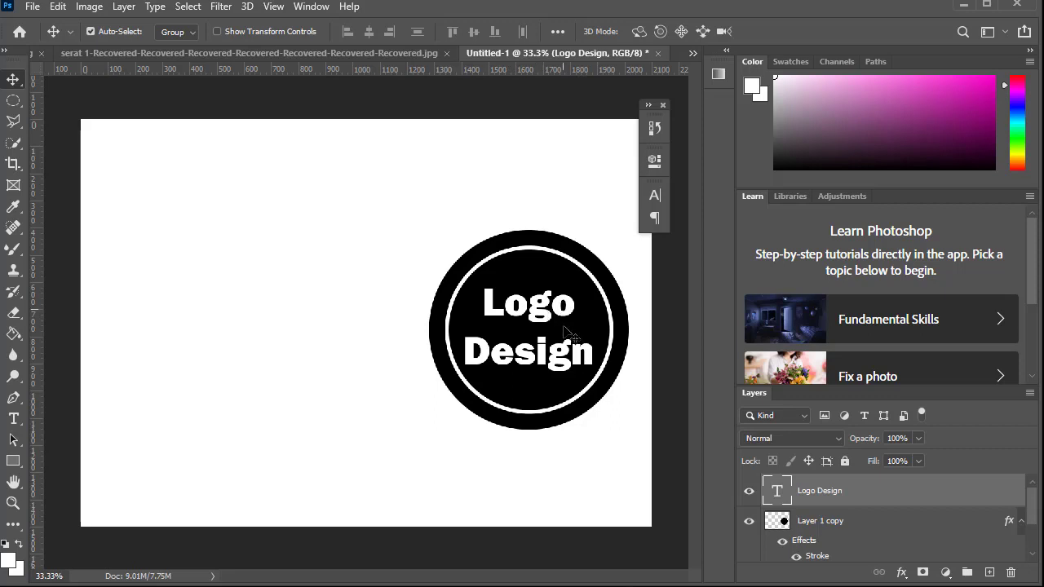
Open Layer 1's Layer Style, enable Gradient Overlay, and move the dialog off the logo
{"action": "left_click", "coordinate": [558, 243]}
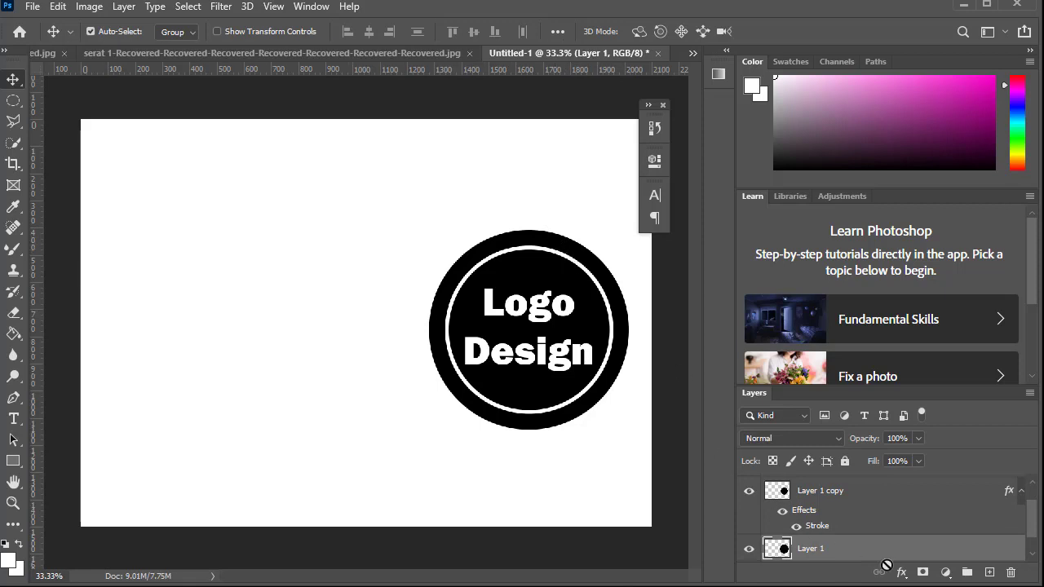
{"action": "double_click", "coordinate": [905, 555]}
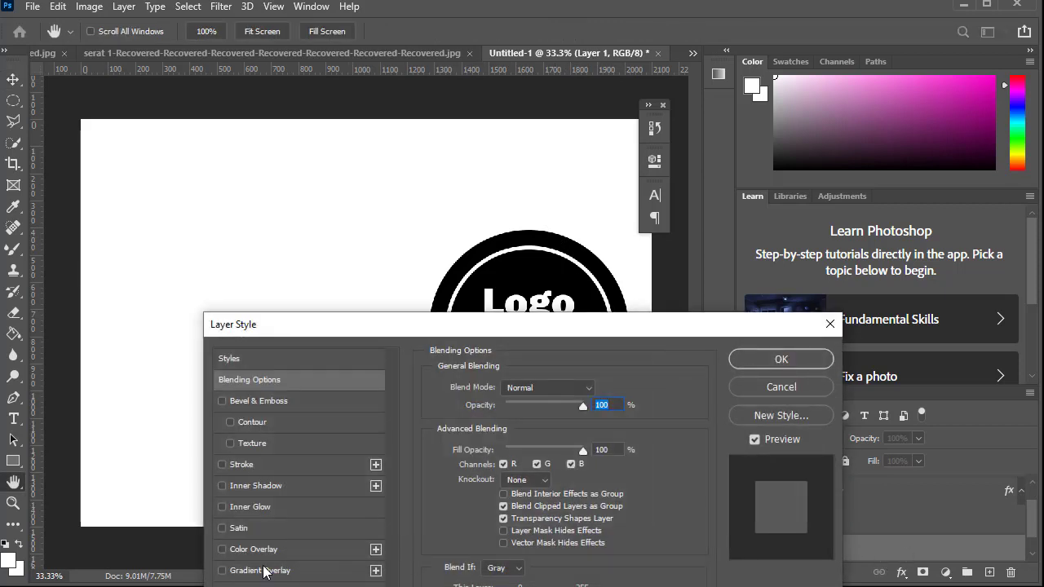
{"action": "left_click", "coordinate": [301, 570]}
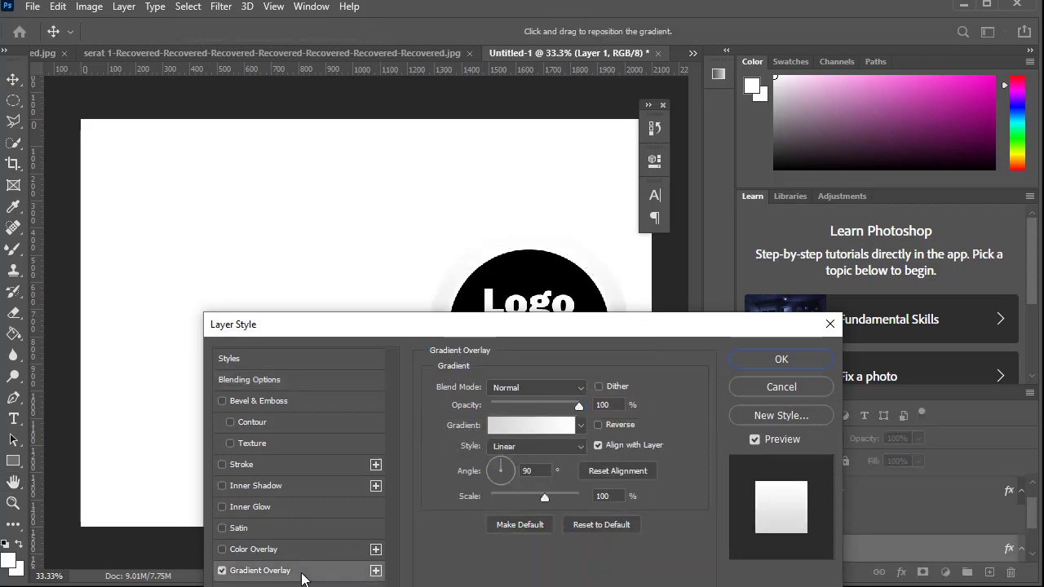
{"action": "left_click_drag", "start_coordinate": [387, 326], "coordinate": [722, 343]}
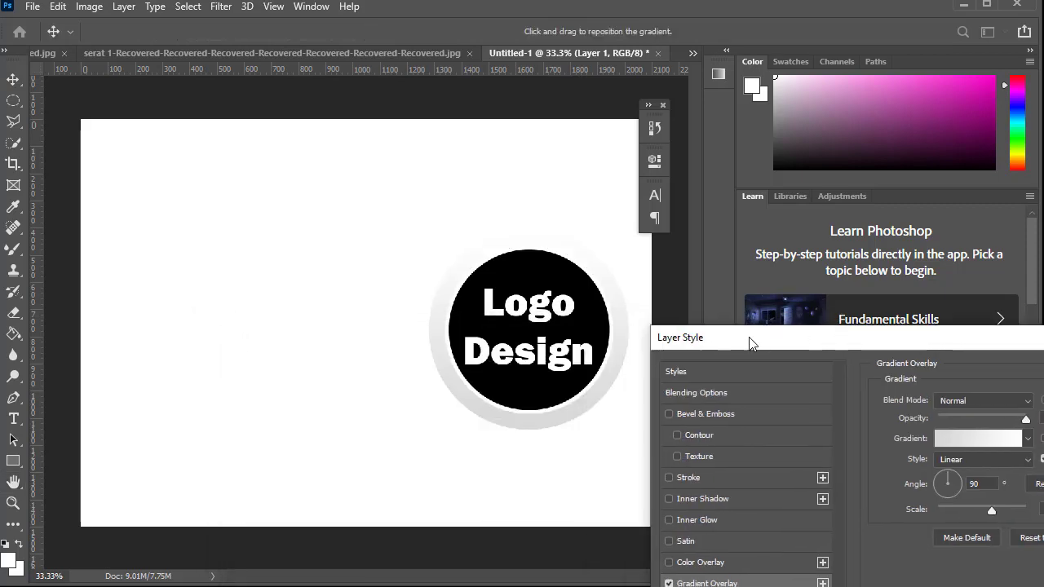
Make the overlay gradient's left colour stop bright yellow
{"action": "left_click", "coordinate": [833, 443]}
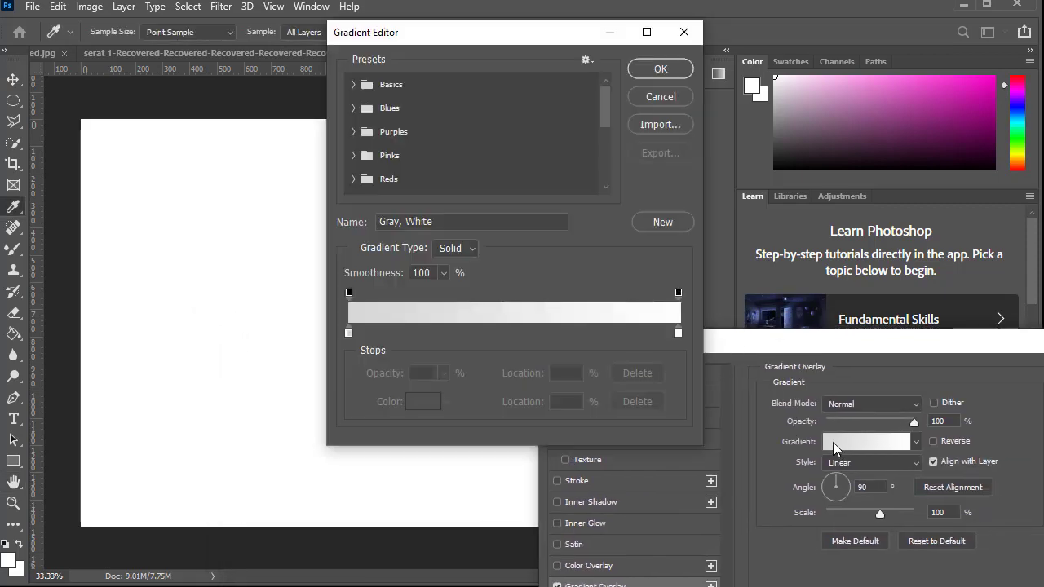
{"action": "left_click", "coordinate": [349, 333]}
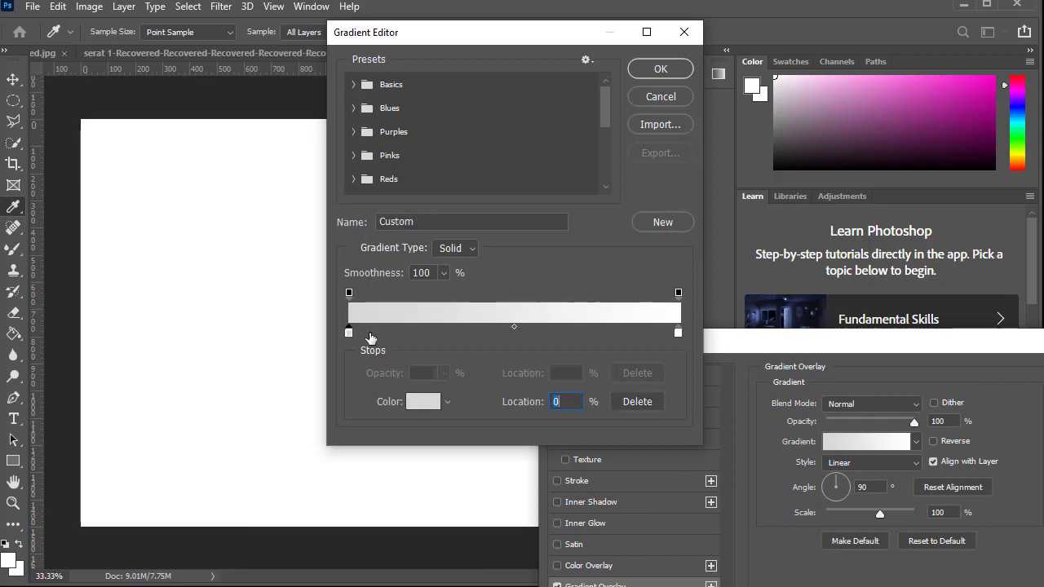
{"action": "left_click", "coordinate": [422, 401]}
{"action": "left_click", "coordinate": [809, 490]}
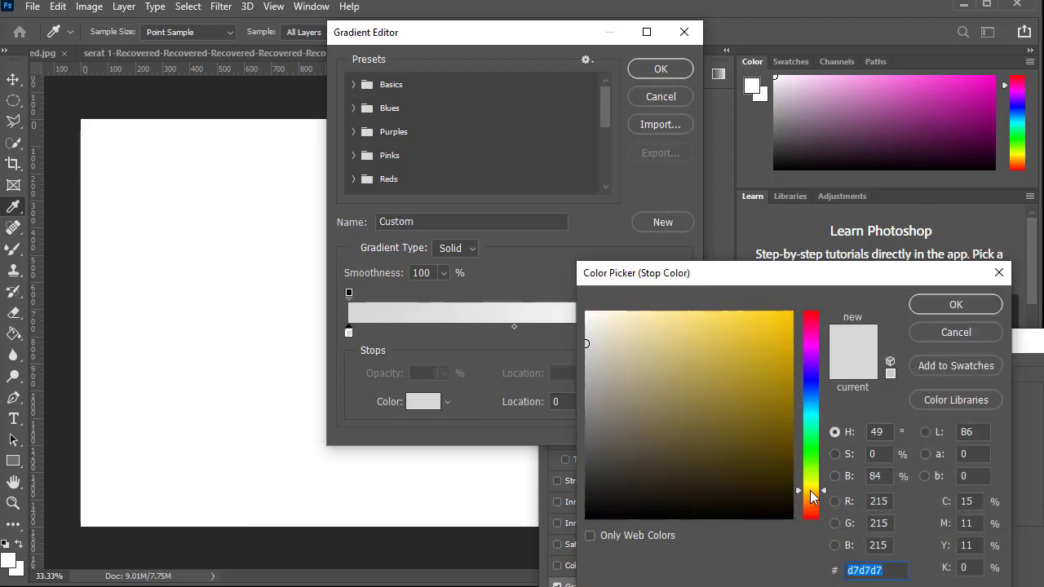
{"action": "left_click_drag", "start_coordinate": [768, 364], "coordinate": [831, 297]}
{"action": "left_click", "coordinate": [955, 304]}
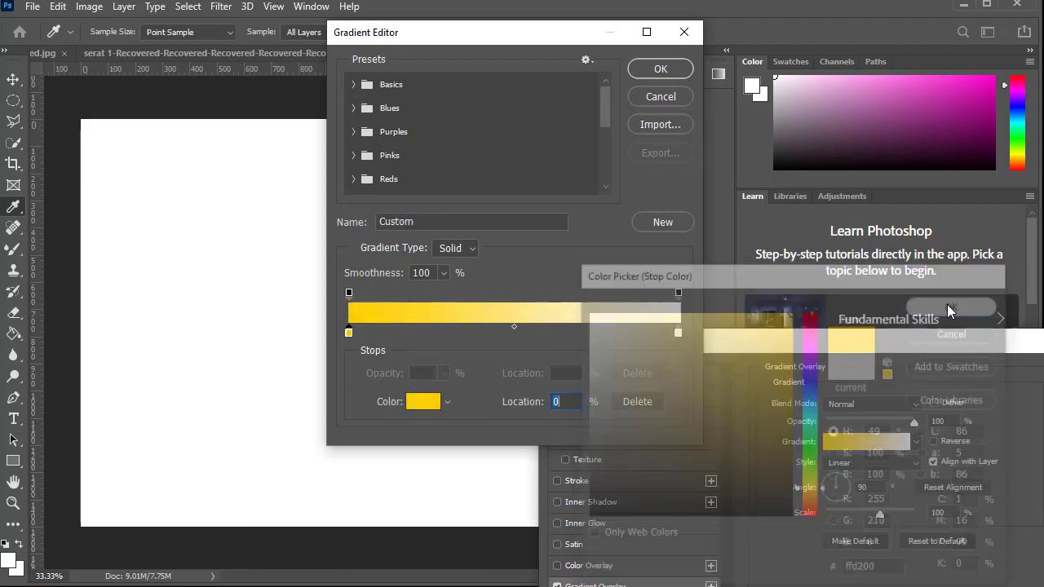
{"action": "left_click", "coordinate": [668, 72]}
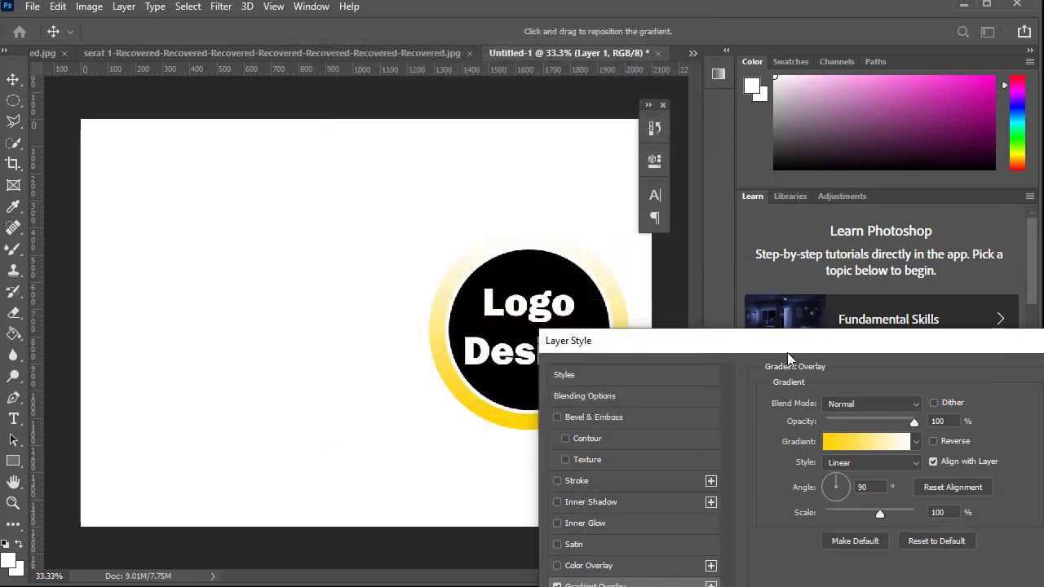
Make the gradient's right colour stop orange
{"action": "left_click", "coordinate": [893, 441]}
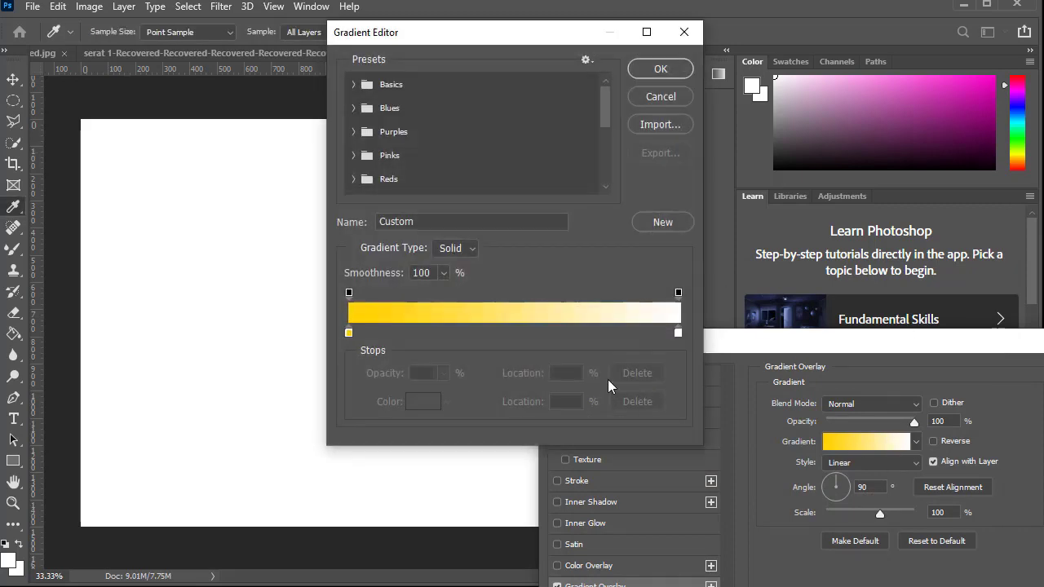
{"action": "left_click", "coordinate": [675, 334]}
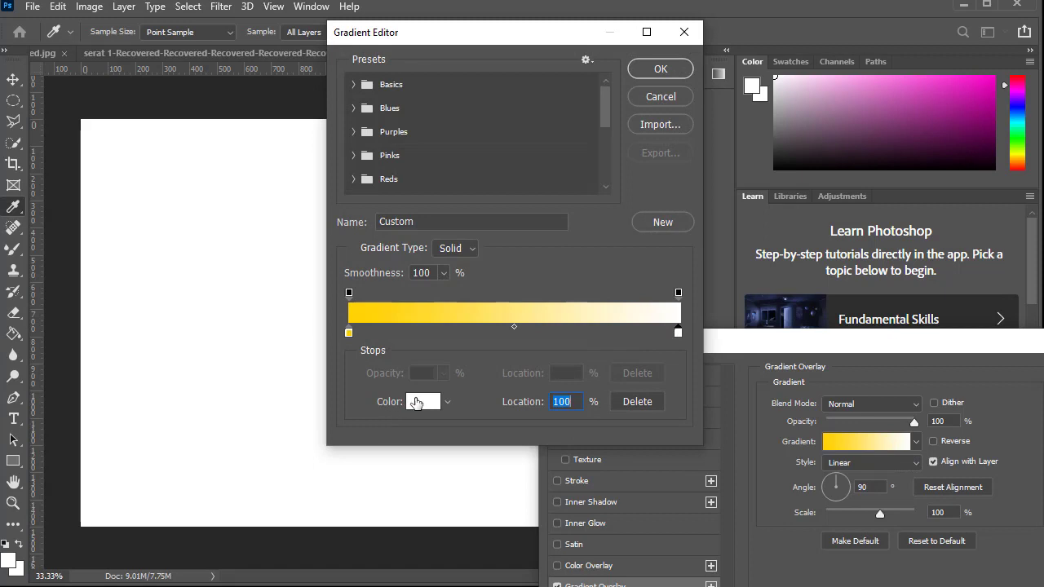
{"action": "left_click", "coordinate": [421, 401]}
{"action": "left_click_drag", "start_coordinate": [802, 507], "coordinate": [811, 499]}
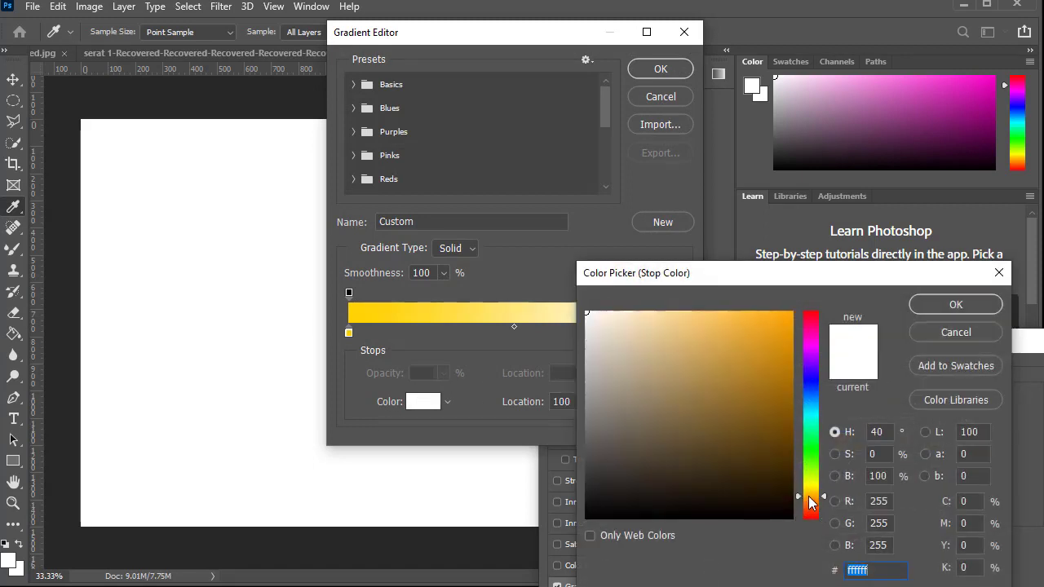
{"action": "left_click_drag", "start_coordinate": [689, 317], "coordinate": [716, 324]}
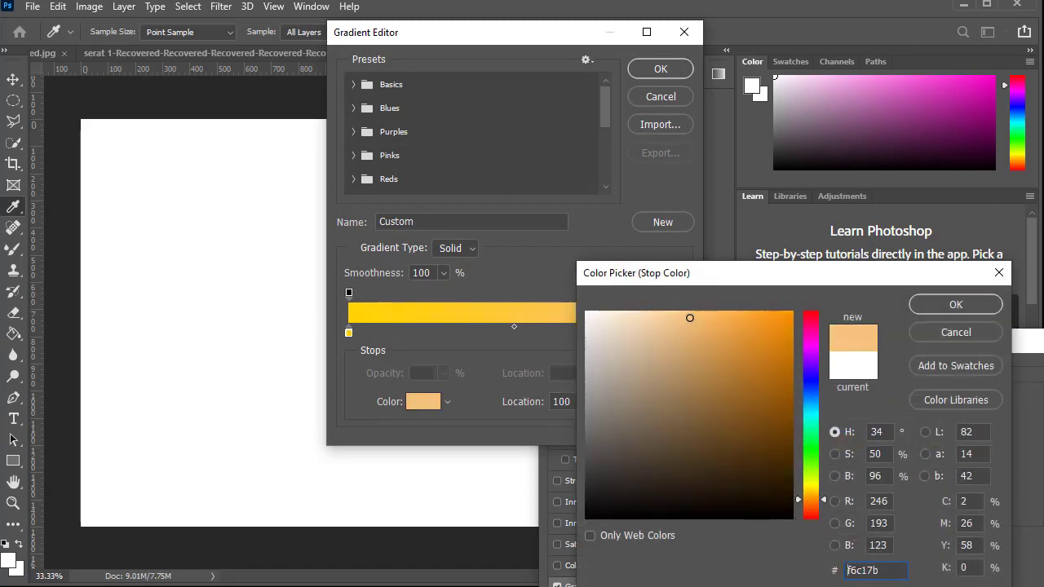
{"action": "left_click", "coordinate": [930, 303]}
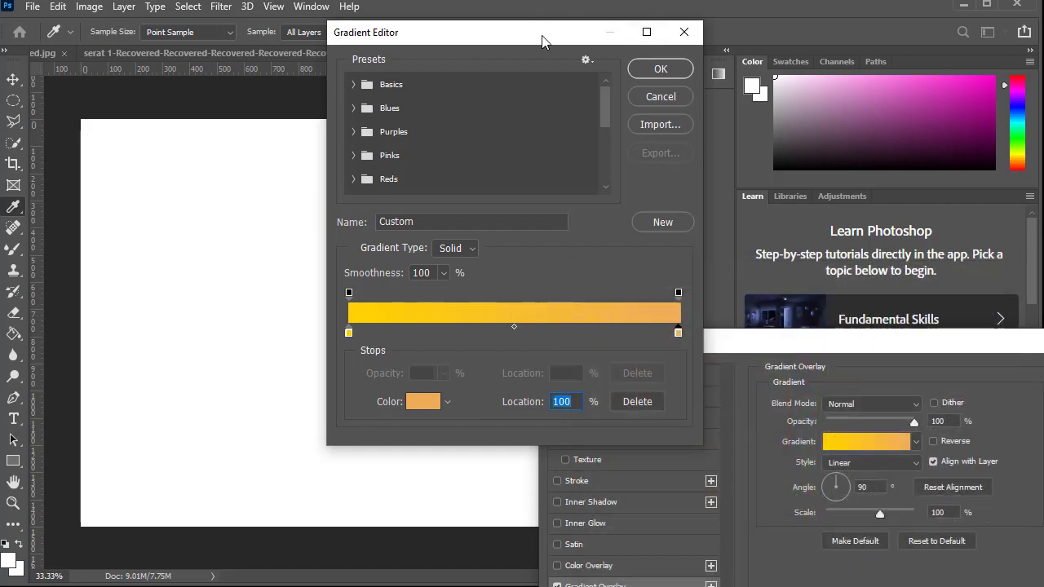
Soften the left stop to a paler yellow and confirm the yellow-to-orange gradient
{"action": "left_click_drag", "start_coordinate": [544, 41], "coordinate": [817, 274]}
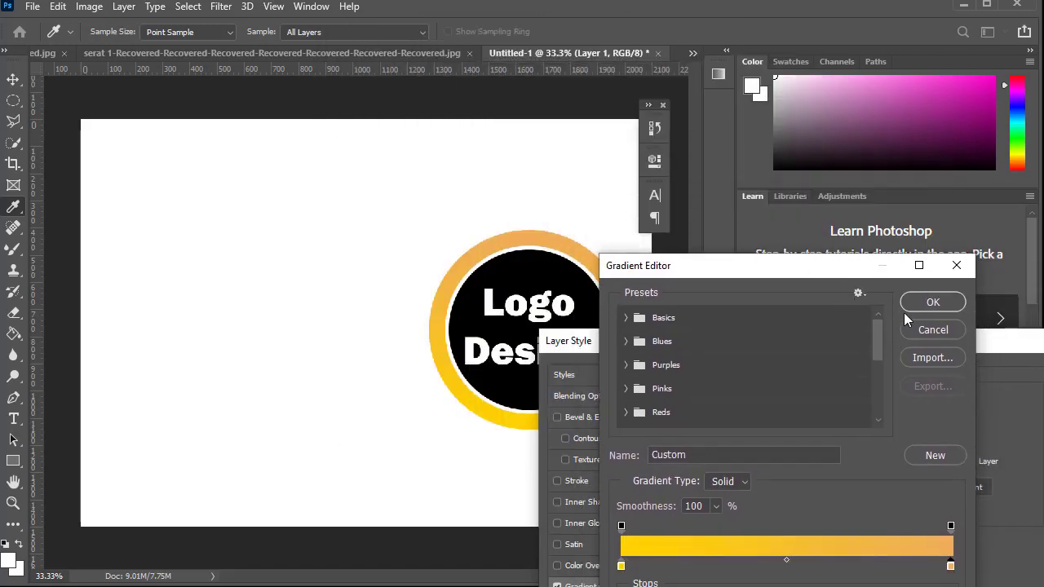
{"action": "double_click", "coordinate": [622, 565]}
{"action": "left_click", "coordinate": [719, 328]}
{"action": "left_click", "coordinate": [951, 304]}
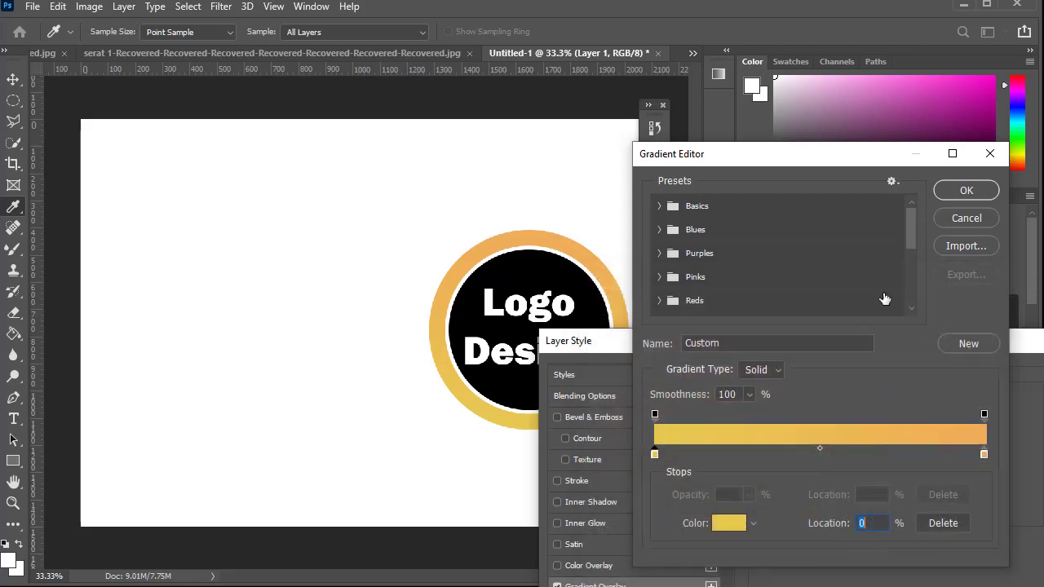
{"action": "left_click", "coordinate": [965, 190]}
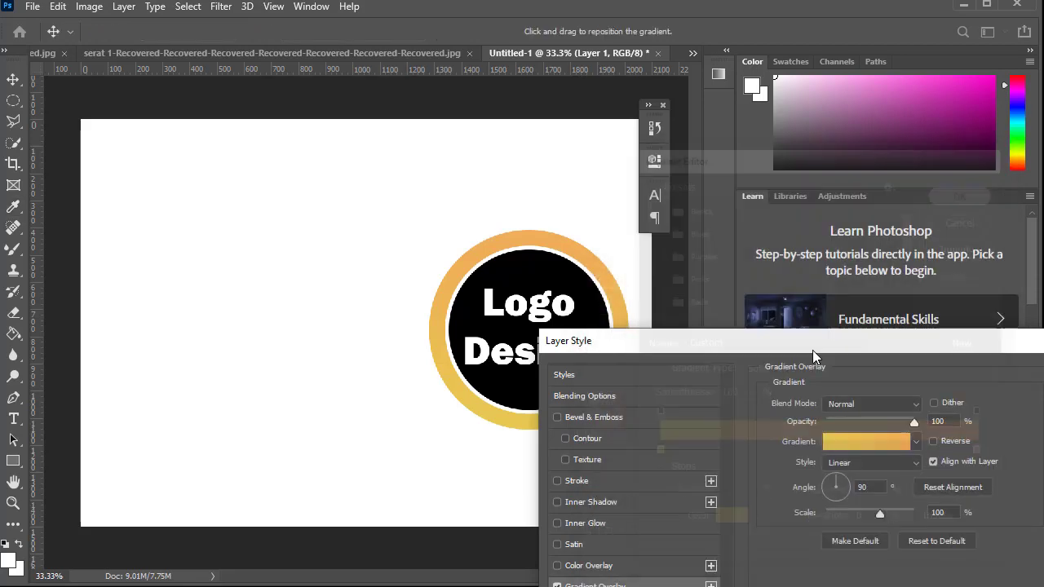
{"action": "mouse_move", "coordinate": [825, 342]}
{"action": "left_mouse_down"}
{"action": "mouse_move", "coordinate": [783, 303]}
{"action": "mouse_move", "coordinate": [598, 202]}
{"action": "mouse_move", "coordinate": [500, 244]}
{"action": "mouse_move", "coordinate": [668, 269]}
{"action": "mouse_move", "coordinate": [759, 359]}
{"action": "mouse_move", "coordinate": [531, 402]}
{"action": "mouse_move", "coordinate": [502, 440]}
{"action": "left_mouse_up"}
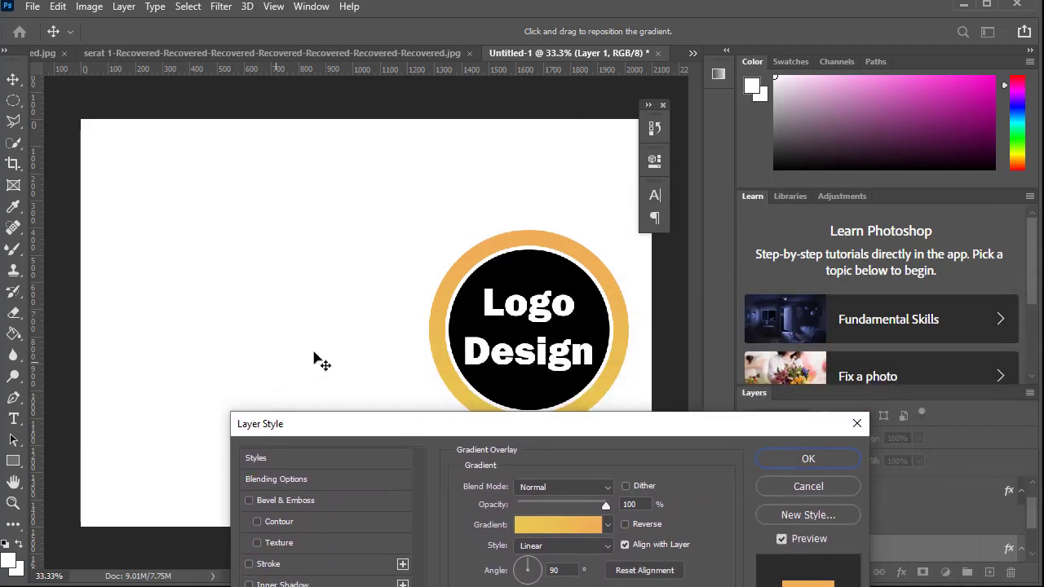
Set the overlay blend mode to Lighter Color and gradient style to Reflected, after trying Radial and Angle
{"action": "left_click", "coordinate": [604, 490]}
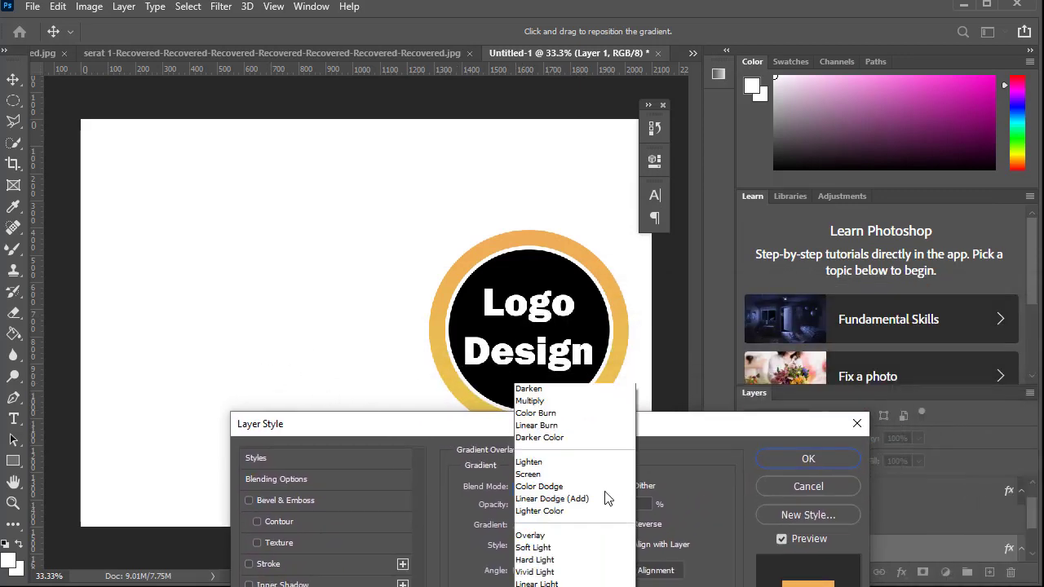
{"action": "left_click", "coordinate": [605, 490]}
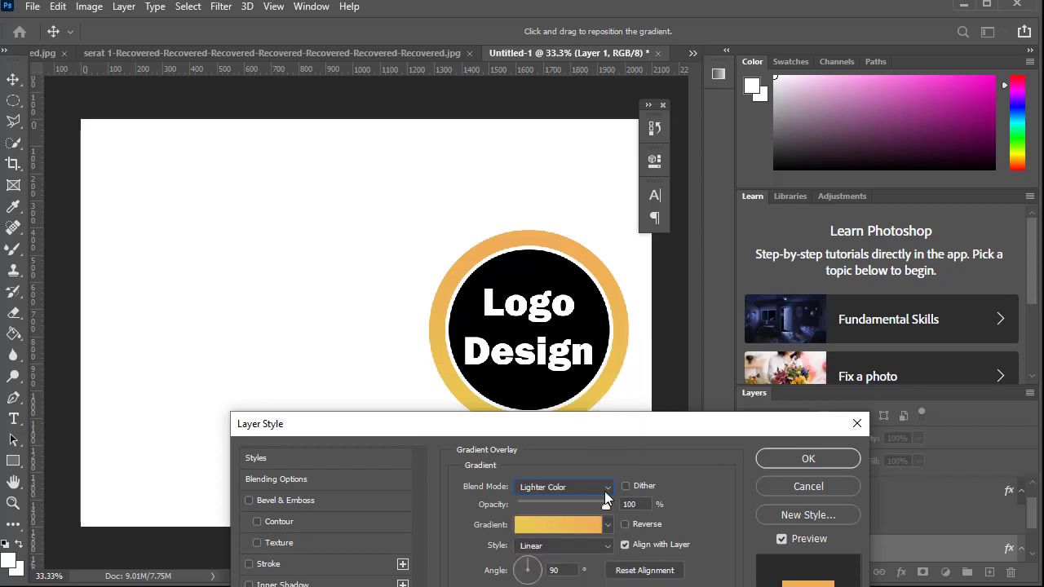
{"action": "left_click", "coordinate": [587, 548]}
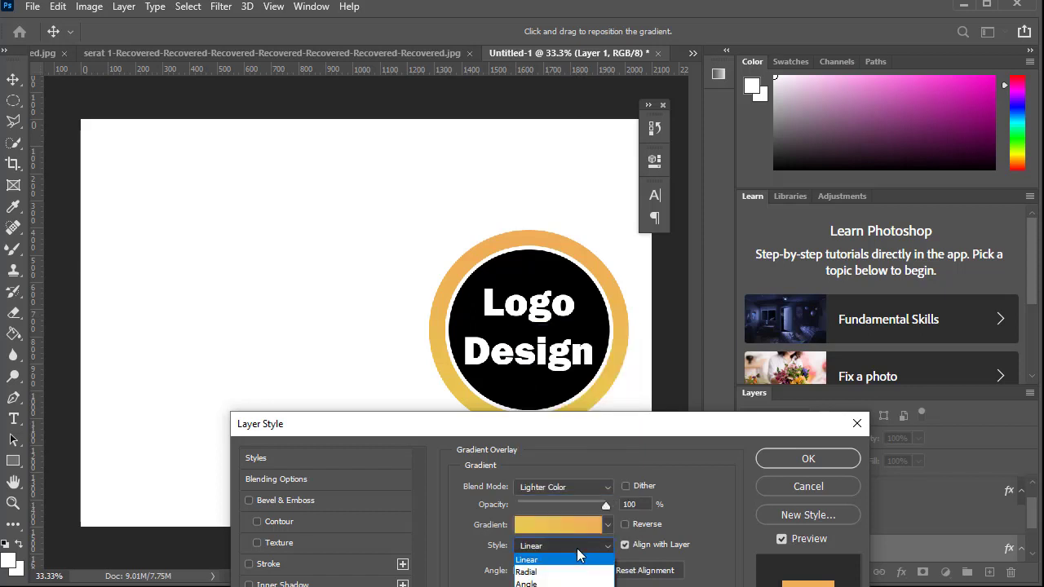
{"action": "left_click", "coordinate": [536, 575]}
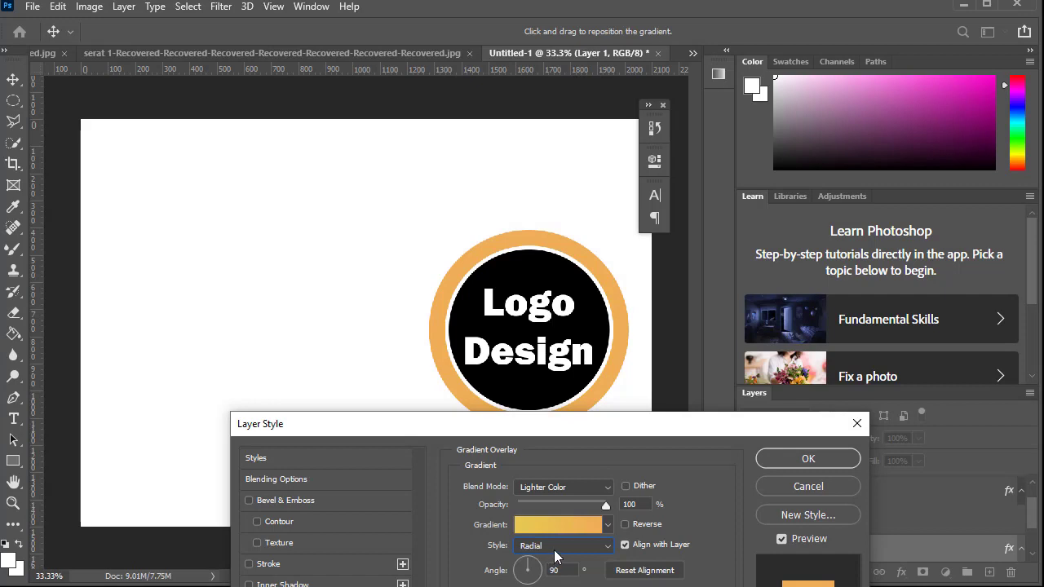
{"action": "left_click", "coordinate": [558, 546]}
{"action": "left_click", "coordinate": [538, 584]}
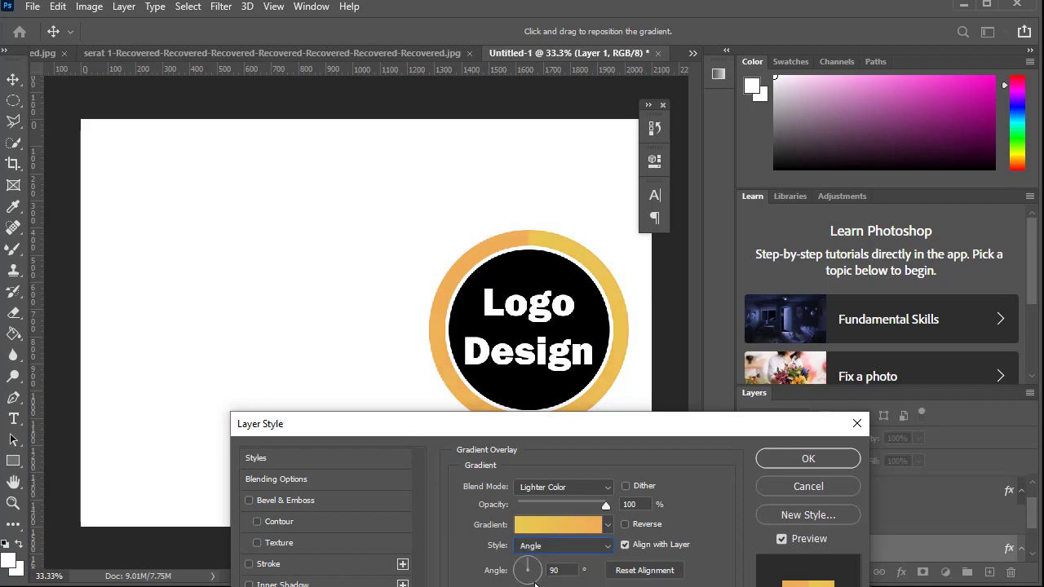
{"action": "left_click", "coordinate": [560, 548]}
{"action": "left_click", "coordinate": [538, 576]}
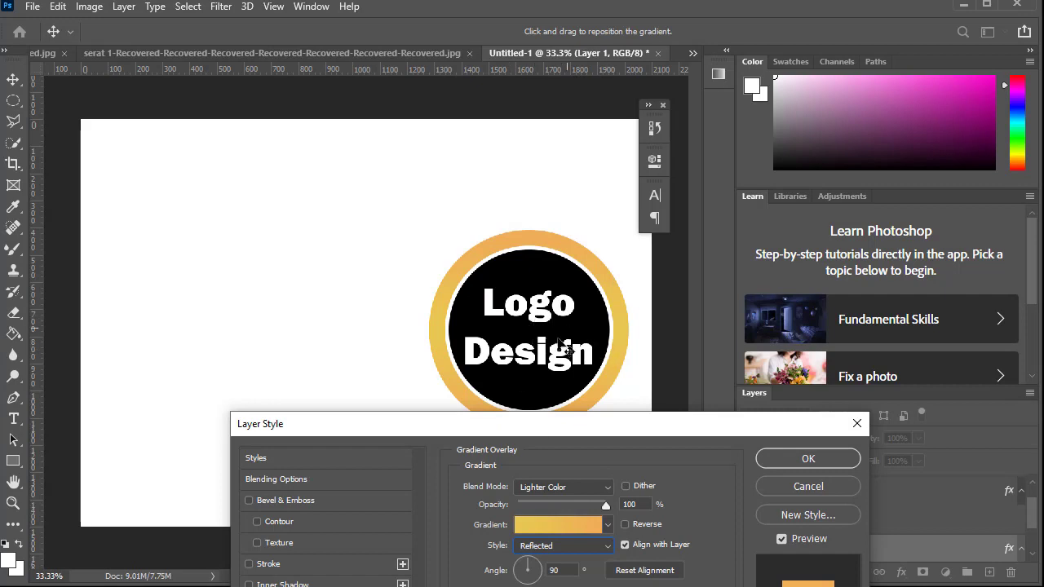
Review the gradient's colours and apply the Gradient Overlay layer style
{"action": "left_click", "coordinate": [576, 530]}
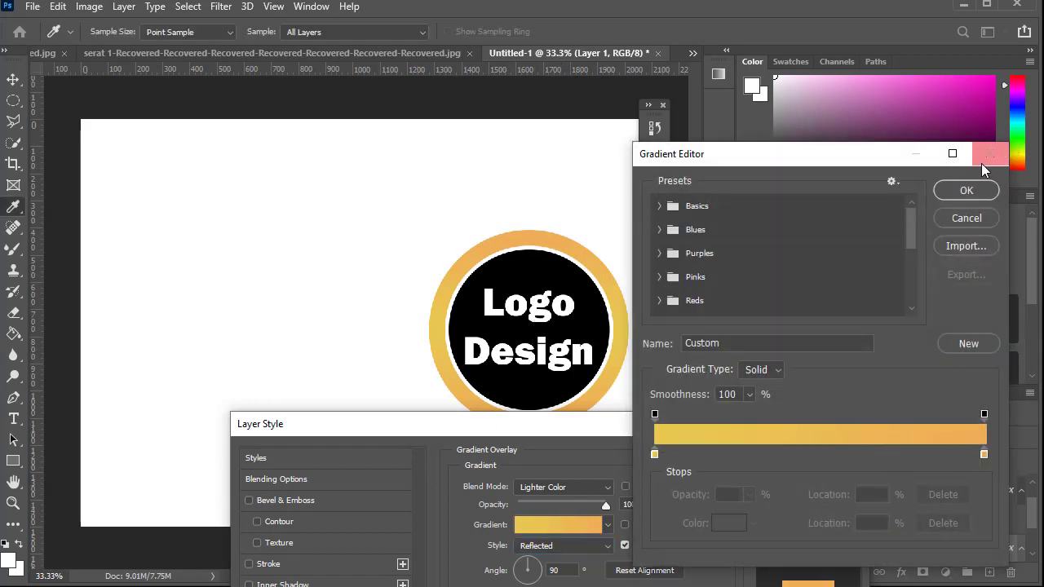
{"action": "left_click", "coordinate": [967, 192]}
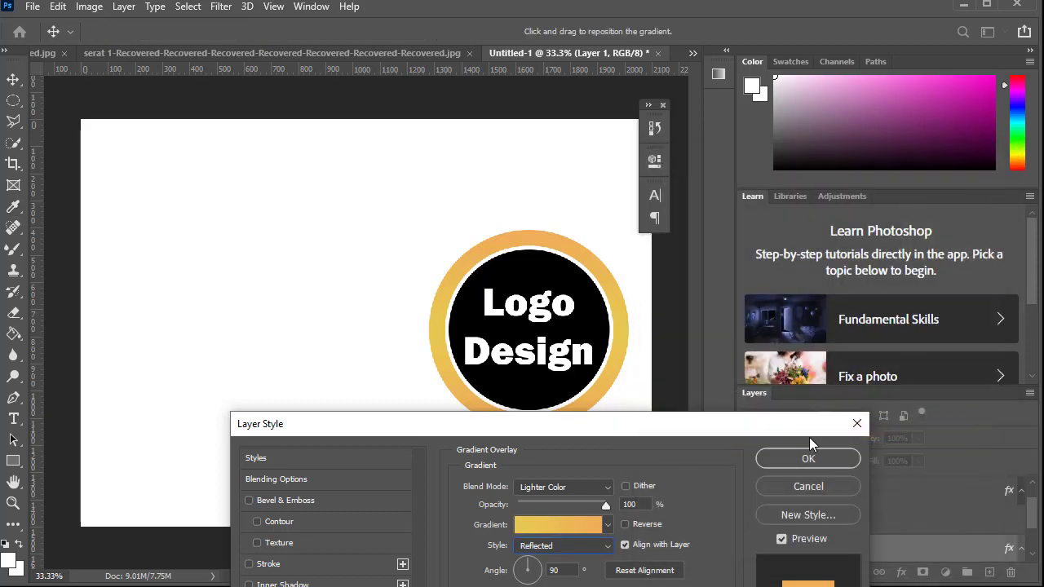
{"action": "left_click_drag", "start_coordinate": [809, 437], "coordinate": [667, 455]}
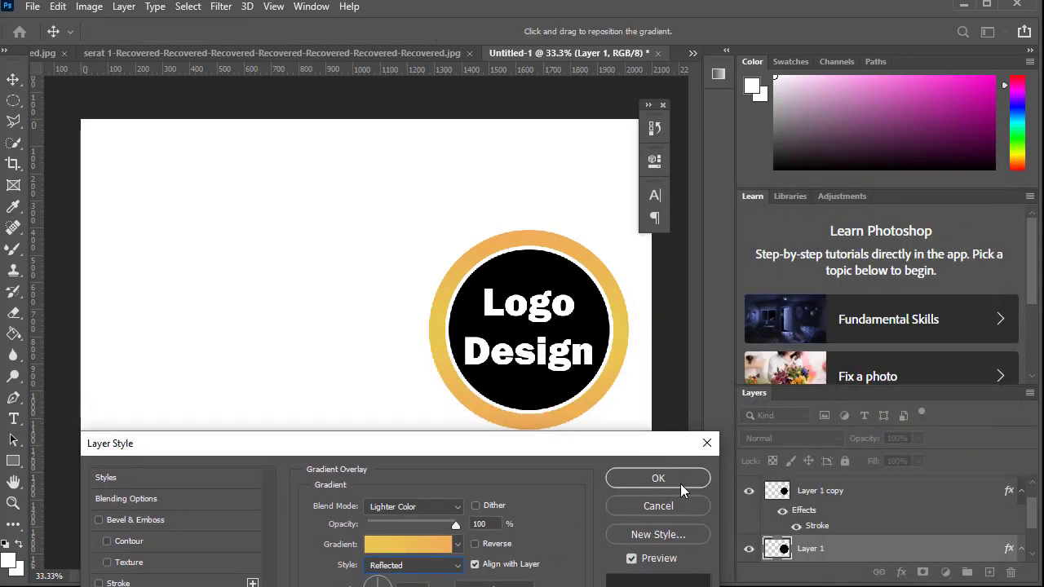
{"action": "left_click", "coordinate": [680, 483]}
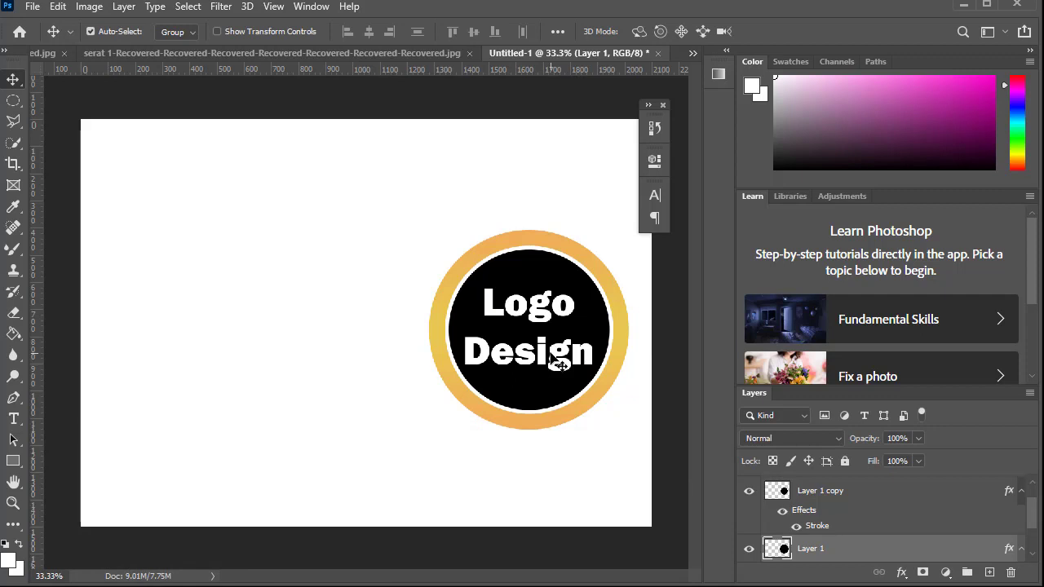